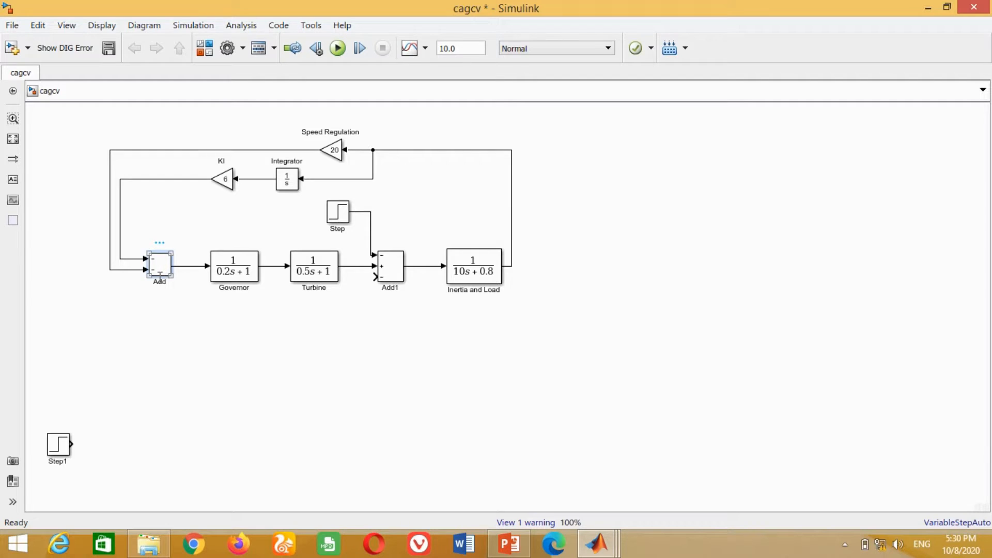
# - Copy the two-input Add block beside the unconnected step source, wire the source to it, and rename the source Vref
pyautogui.moveTo(160, 274); pyautogui.dragTo(93, 445)
pyautogui.click(59, 449)
pyautogui.press('Right')
pyautogui.press('Right')
pyautogui.press('BackSpace')
pyautogui.press('BackSpace')
pyautogui.press('BackSpace')
pyautogui.press('BackSpace')
pyautogui.press('BackSpace')
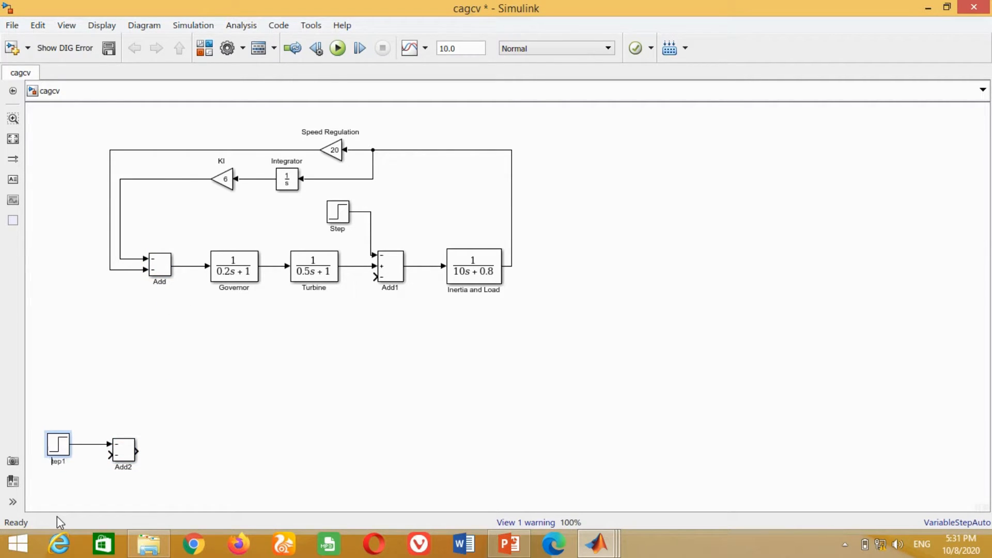
pyautogui.write('Vref')
pyautogui.click(221, 412)
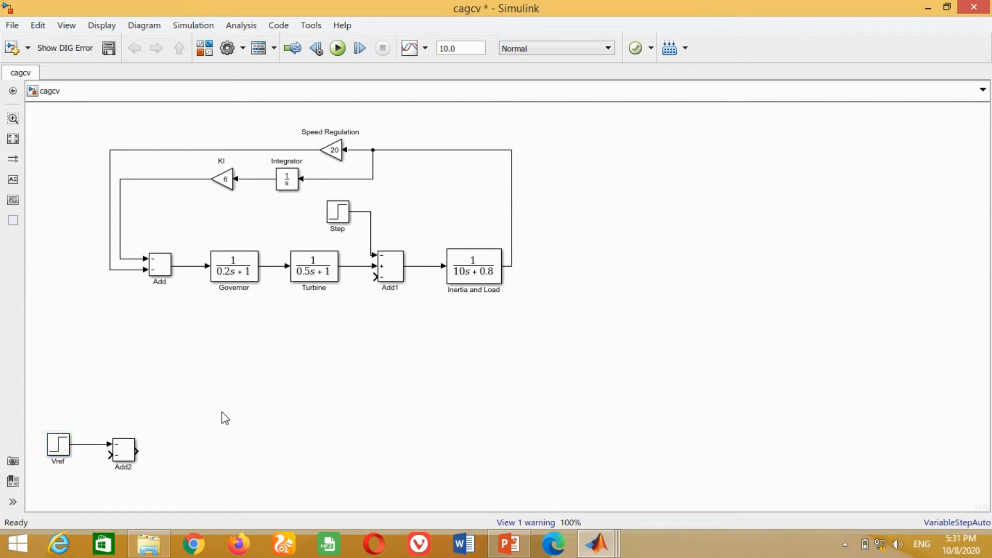
# - Set the list of signs of the sum block after Vref to +-
pyautogui.doubleClick(123, 451)
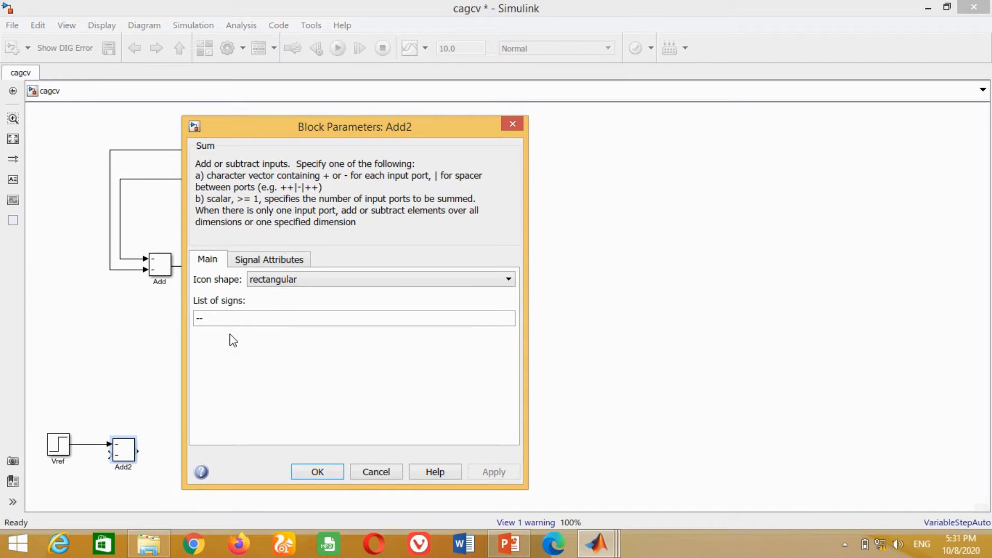
pyautogui.doubleClick(234, 318)
pyautogui.write('+')
pyautogui.press('Return')
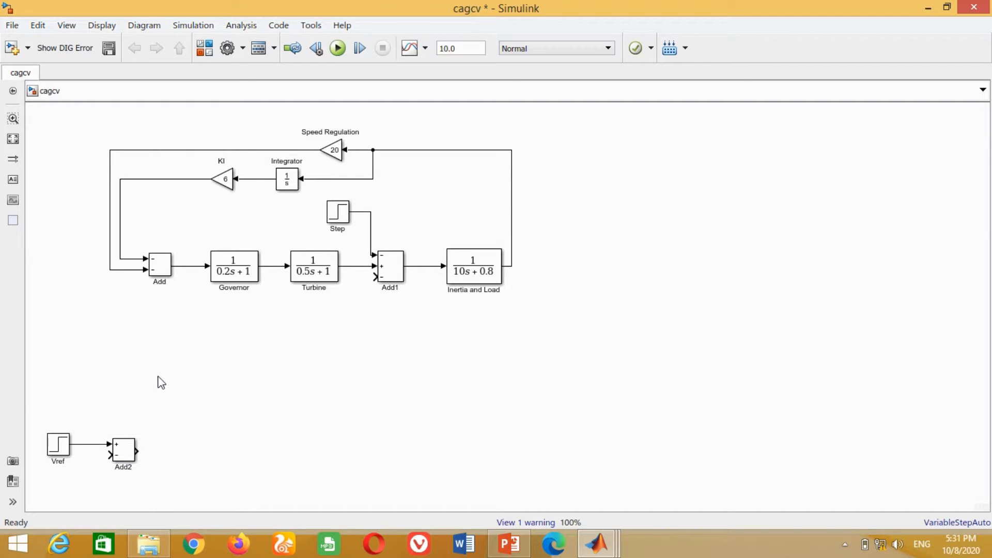
# - Set both the initial value and the final value of the Vref step source to 1
pyautogui.doubleClick(58, 443)
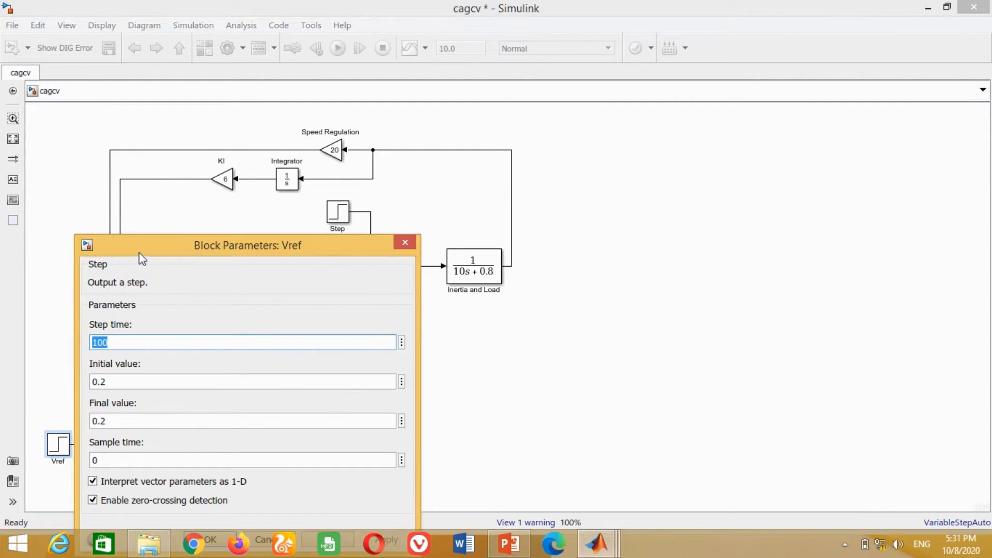
pyautogui.moveTo(138, 252); pyautogui.dragTo(266, 160)
pyautogui.doubleClick(246, 279)
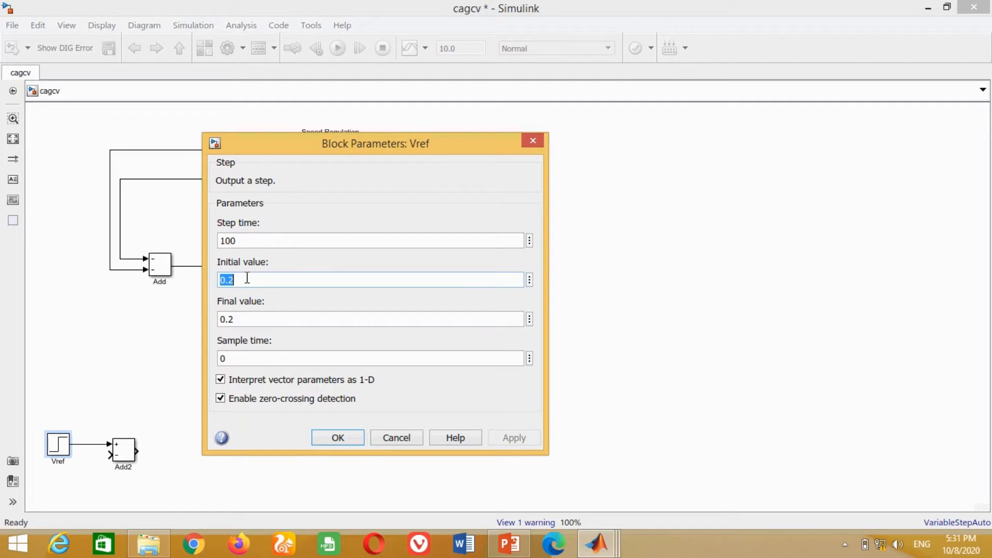
pyautogui.write('1')
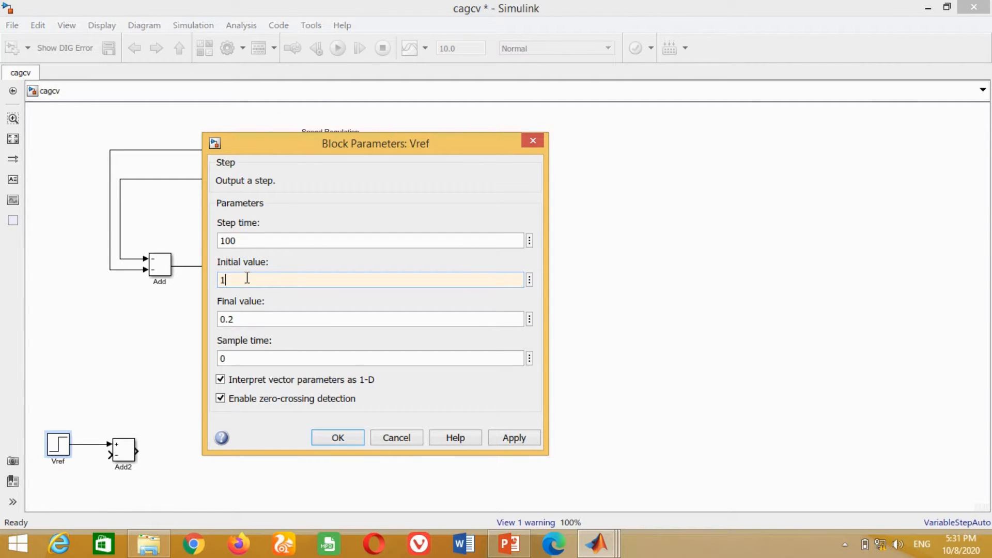
pyautogui.doubleClick(260, 320)
pyautogui.write('1')
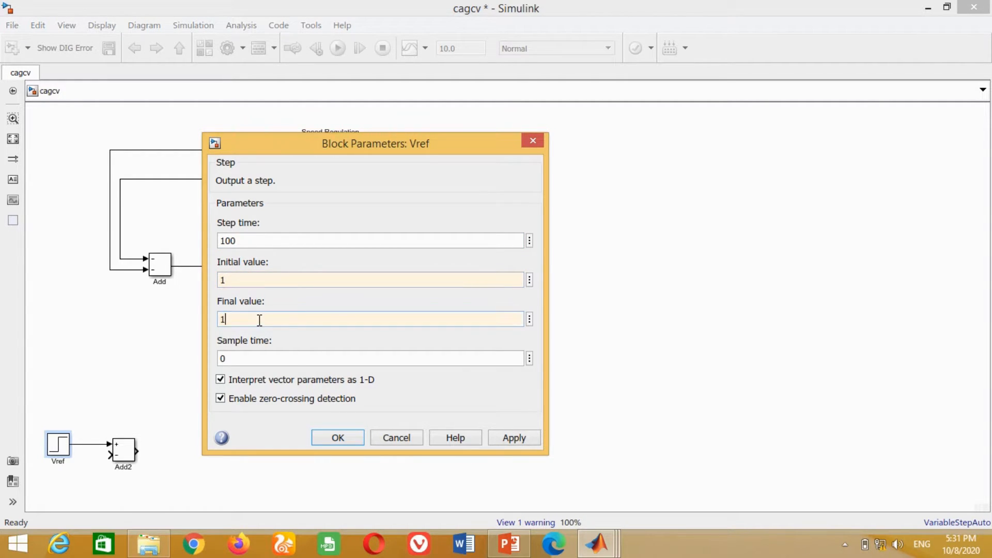
pyautogui.click(509, 438)
pyautogui.click(338, 438)
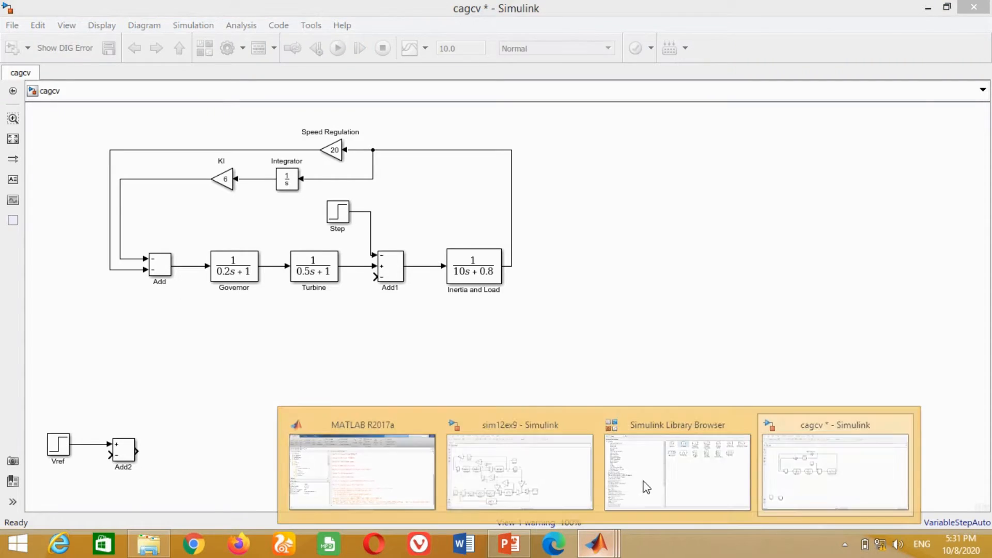
# - Find the continuous PID Controller block by searching the library for "pid" and add it to the cagcv model, connected after Add2
pyautogui.click(675, 465)
pyautogui.doubleClick(104, 29)
pyautogui.write('pid')
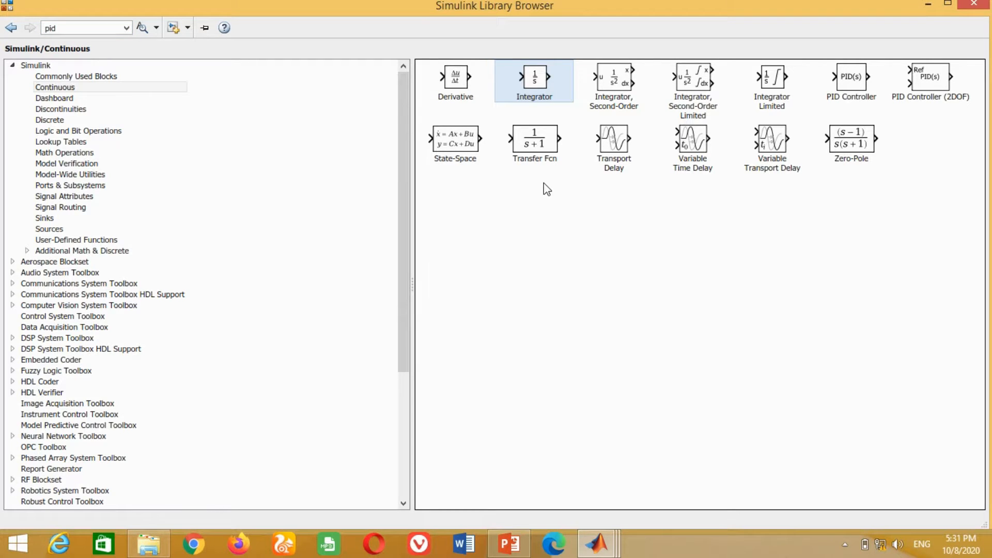
pyautogui.press('Return')
pyautogui.rightClick(480, 113)
pyautogui.click(519, 126)
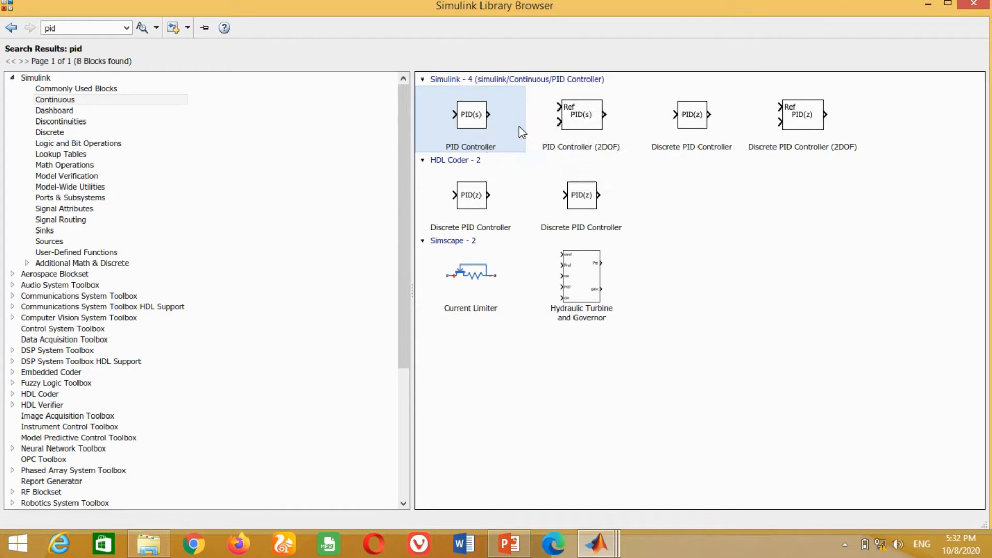
pyautogui.click(594, 552)
pyautogui.click(796, 471)
pyautogui.moveTo(509, 309); pyautogui.dragTo(197, 455)
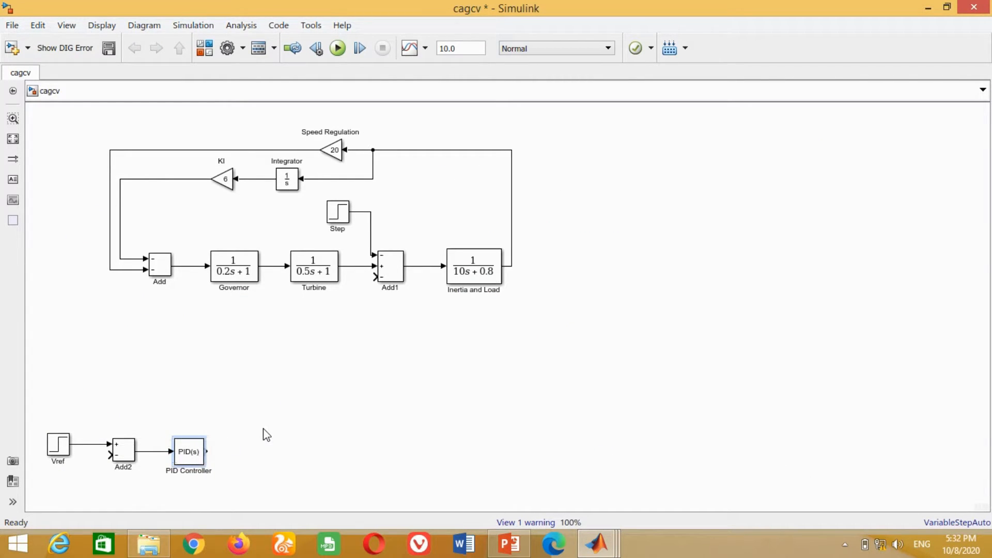
pyautogui.click(265, 434)
# - Set the PID Controller's integral gain to 0.25 and its derivative gain to 0.3
pyautogui.doubleClick(189, 451)
pyautogui.moveTo(304, 151); pyautogui.dragTo(305, 89)
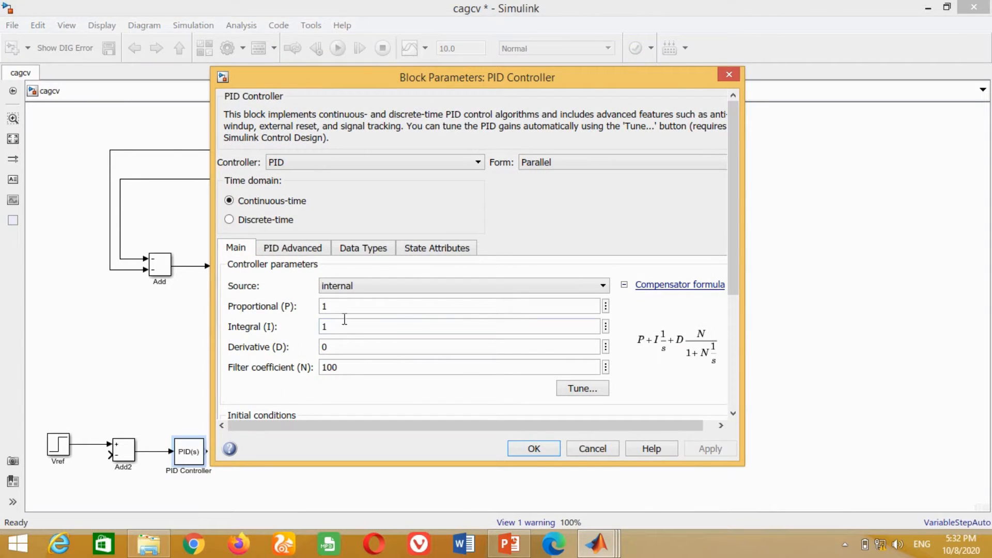
pyautogui.write('0.25')
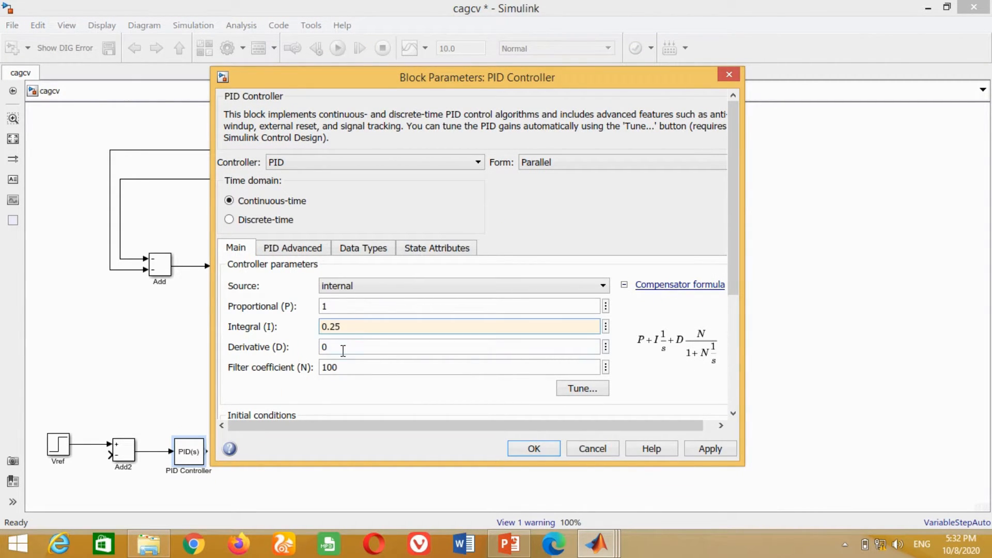
pyautogui.doubleClick(343, 348)
pyautogui.write('0.3')
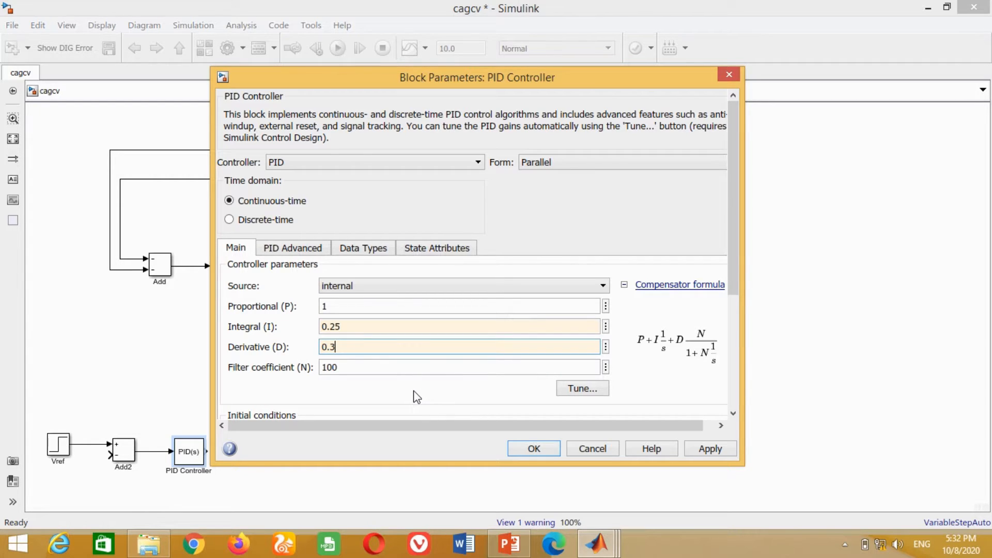
pyautogui.click(704, 448)
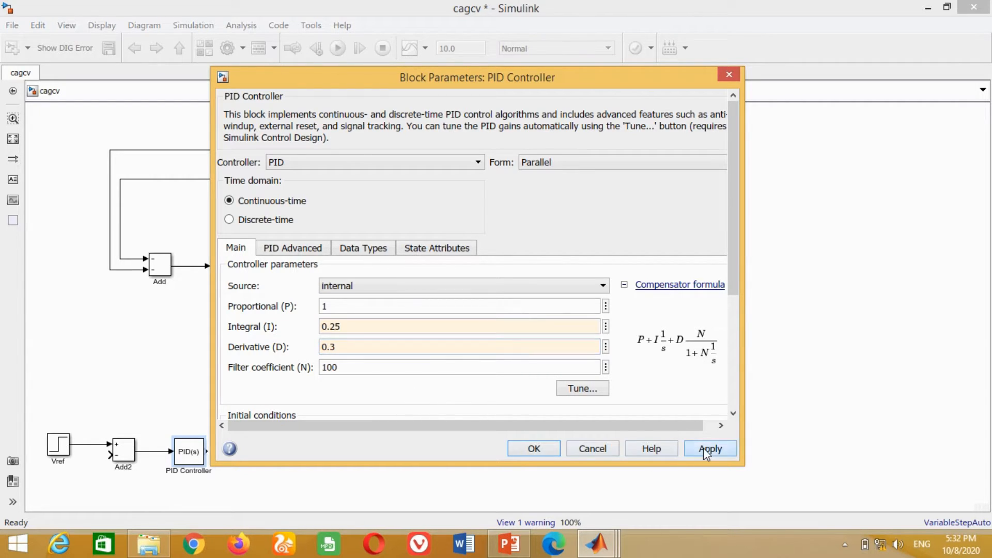
pyautogui.click(532, 449)
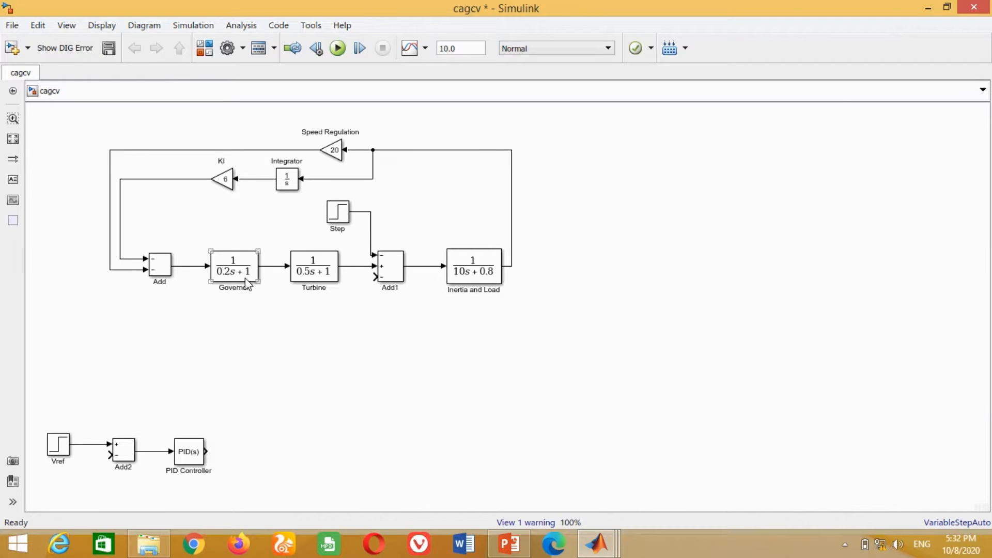
# - Place a copy of the Governor block after the PID Controller, connect them, and rename the copy Amplifier
pyautogui.click(244, 280)
pyautogui.moveTo(244, 282); pyautogui.dragTo(282, 467)
pyautogui.moveTo(207, 452); pyautogui.dragTo(248, 452)
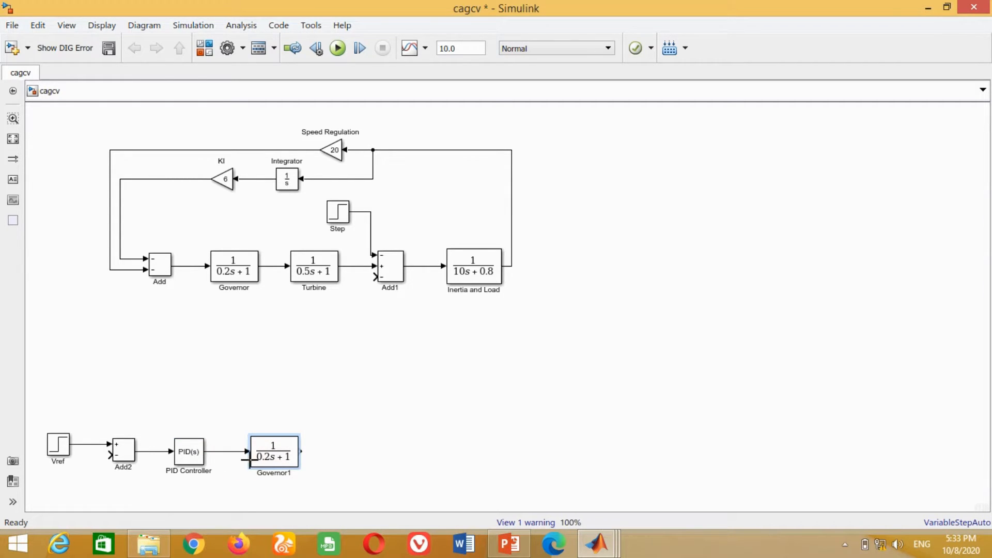
pyautogui.press('F2')
pyautogui.press('BackSpace')
pyautogui.press('BackSpace')
pyautogui.press('BackSpace')
pyautogui.press('BackSpace')
pyautogui.press('BackSpace')
pyautogui.press('BackSpace')
pyautogui.press('BackSpace')
pyautogui.press('BackSpace')
pyautogui.press('BackSpace')
pyautogui.write('Amplifier')
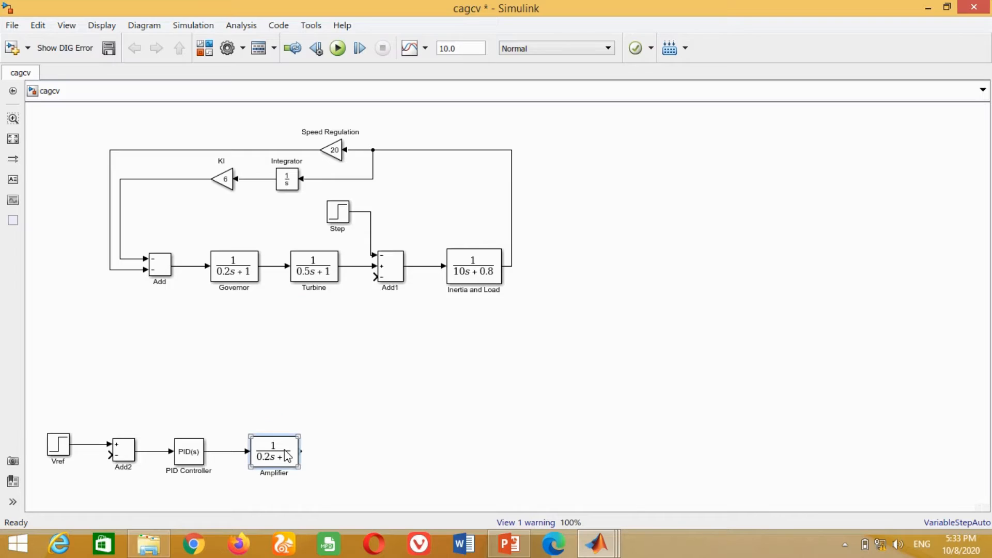
# - Set the Amplifier's numerator coefficients to [10] and its denominator coefficients to [0.1 1]
pyautogui.doubleClick(274, 453)
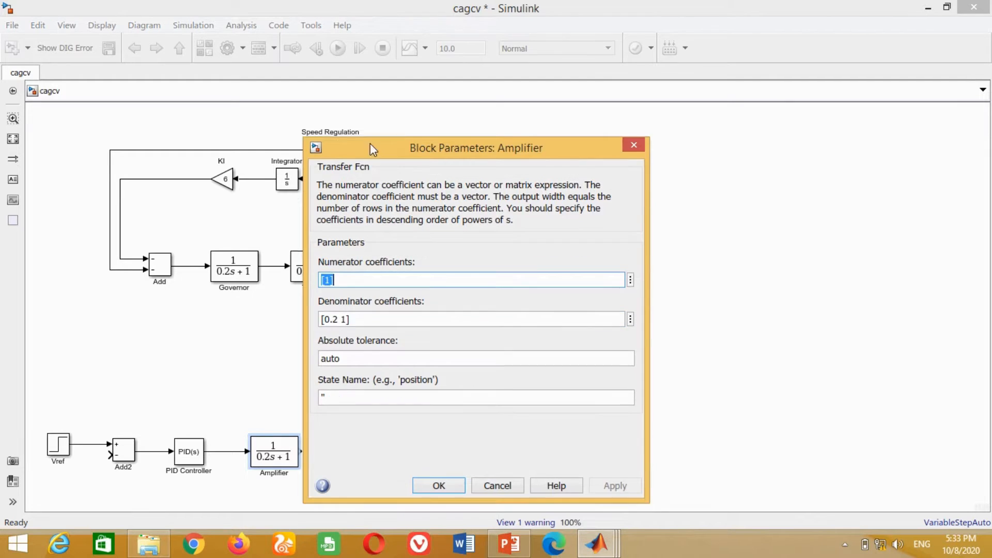
pyautogui.write('0')
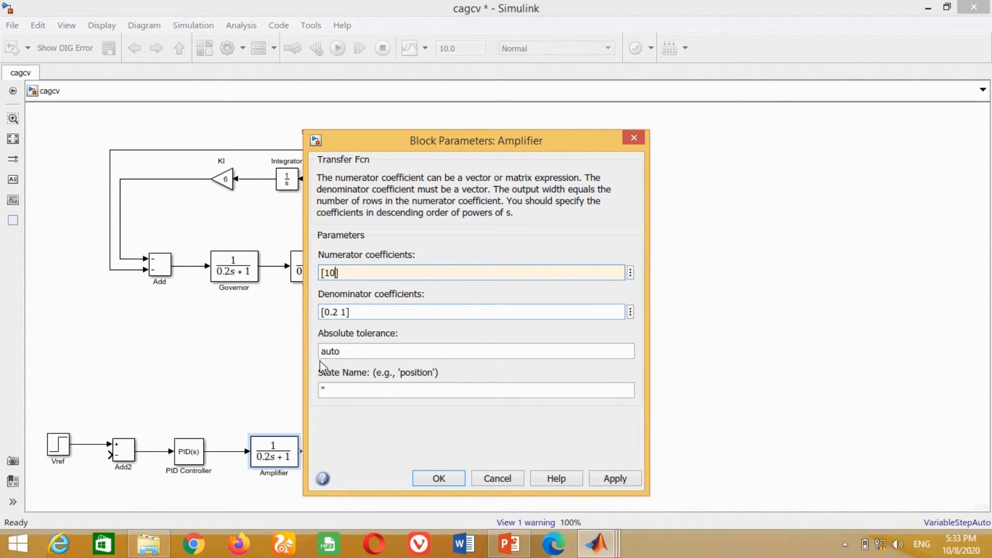
pyautogui.doubleClick(338, 313)
pyautogui.press('Left')
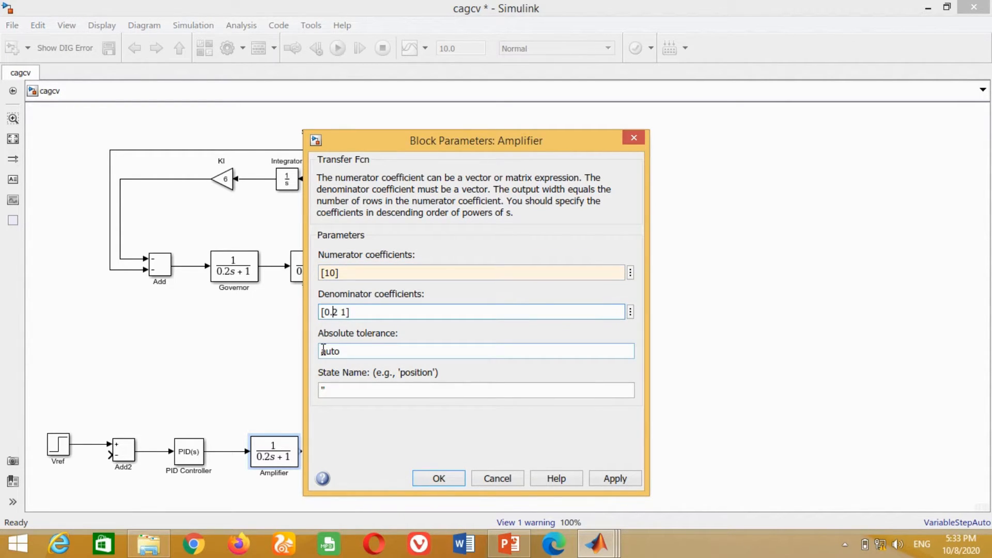
pyautogui.write('1')
pyautogui.click(616, 479)
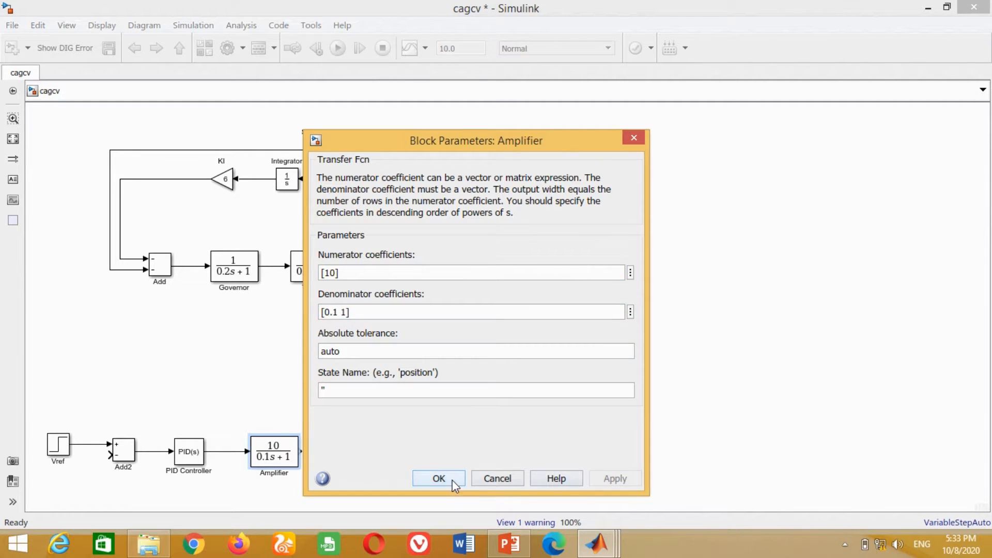
pyautogui.click(450, 479)
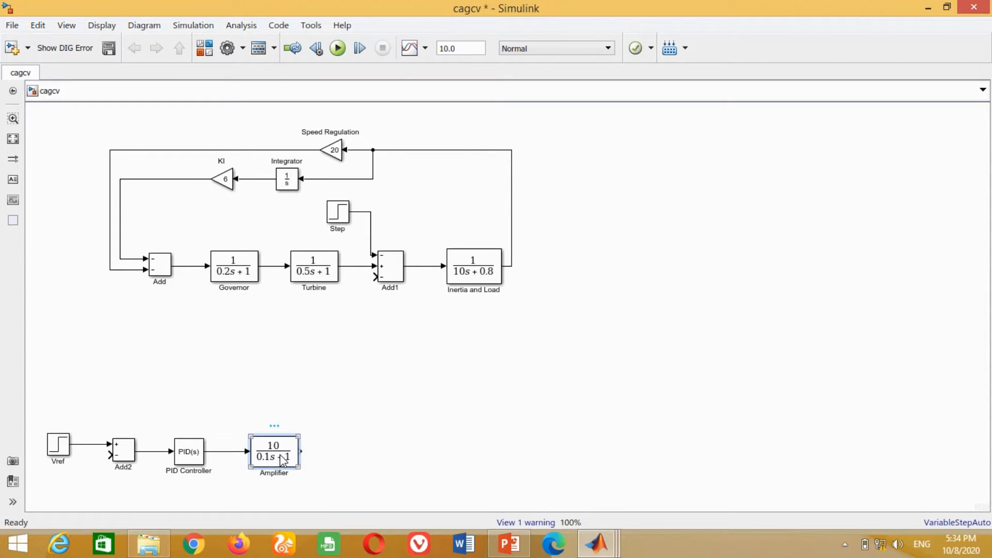
# - Duplicate the Amplifier block, connect the copy to the Amplifier's output, and rename it Exciter
pyautogui.hotkey('ctrl', 'v')
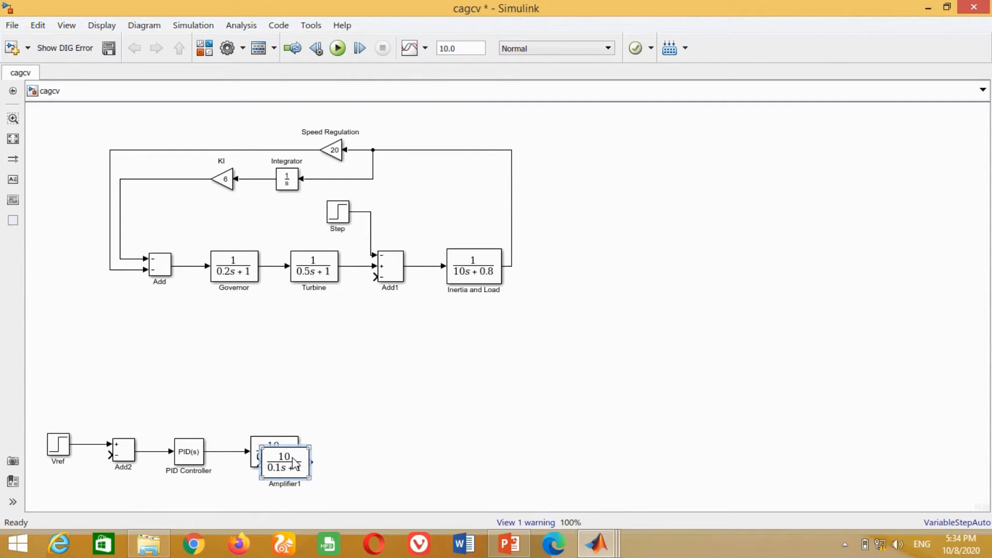
pyautogui.moveTo(295, 457)
pyautogui.mouseDown()
pyautogui.moveTo(362, 447)
pyautogui.moveTo(327, 452)
pyautogui.mouseUp()
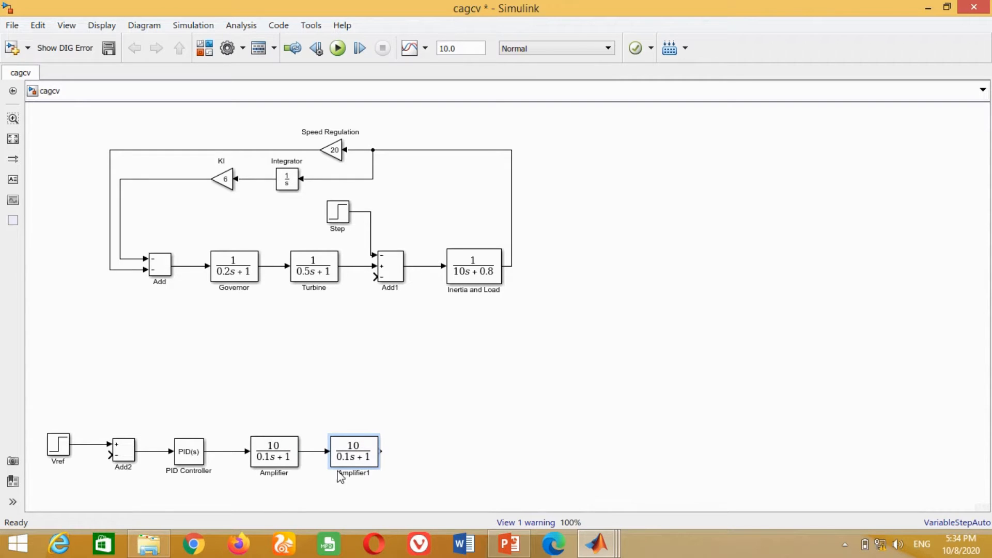
pyautogui.click(348, 474)
pyautogui.press('Delete')
pyautogui.click(427, 441)
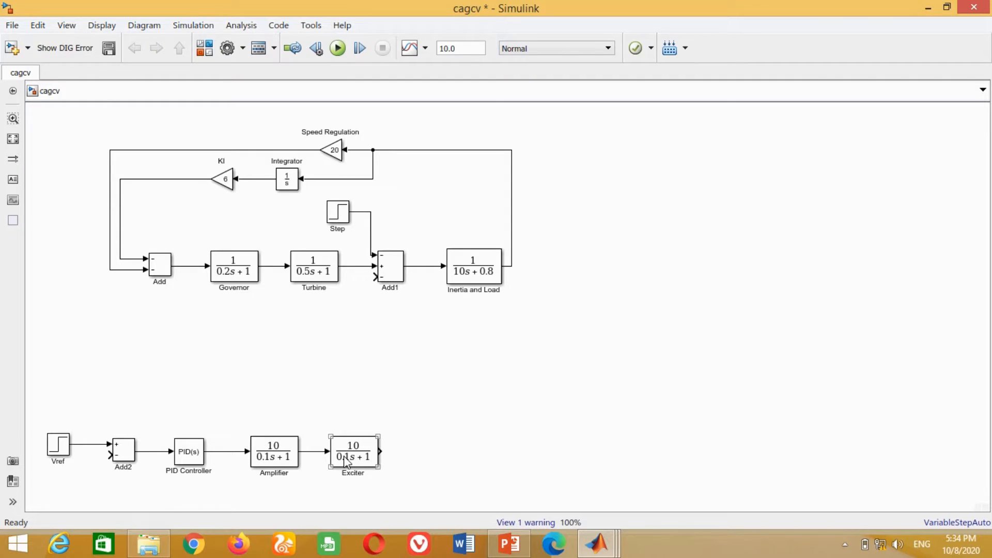
# - Set the Exciter's denominator coefficients to [0.4 1]
pyautogui.doubleClick(354, 452)
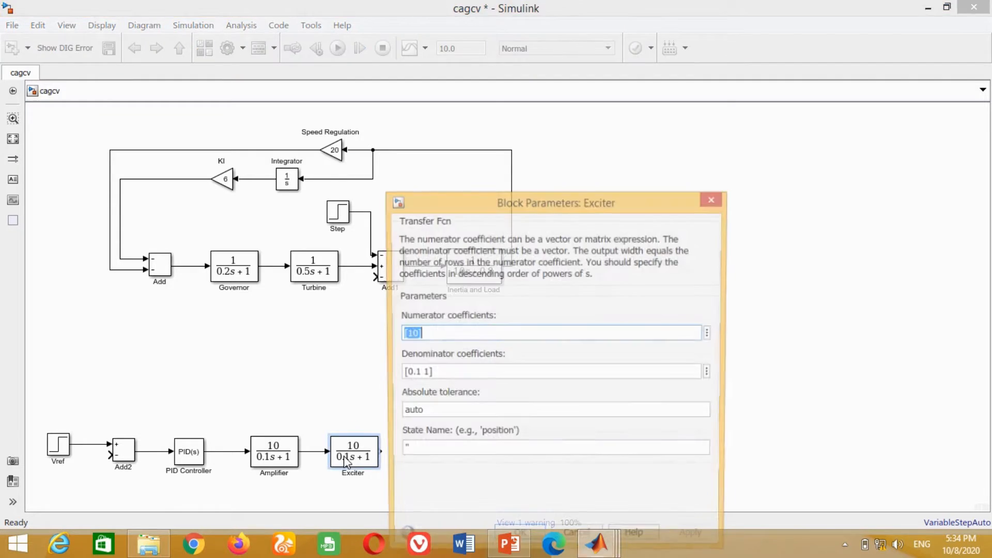
pyautogui.press('Tab')
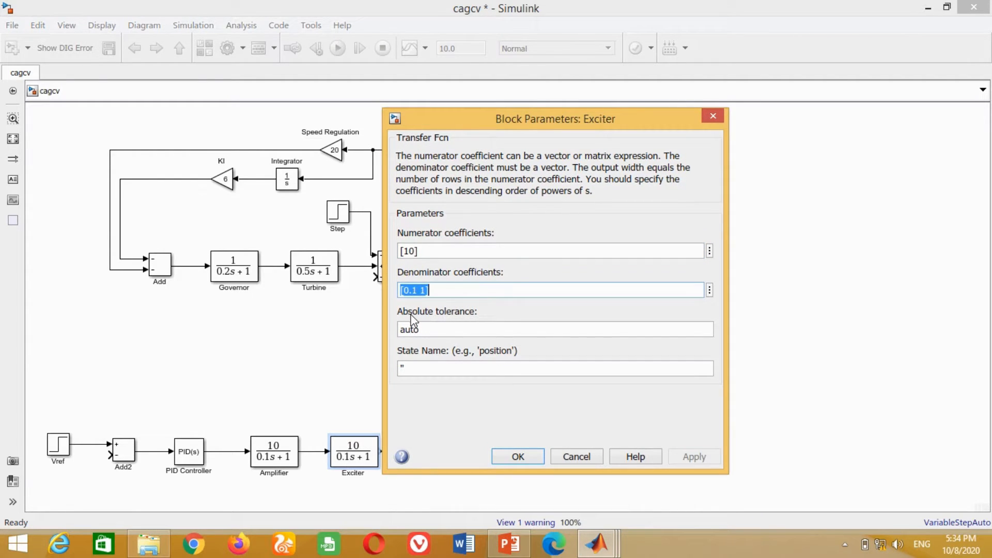
pyautogui.press('End')
pyautogui.press('BackSpace')
pyautogui.write('4')
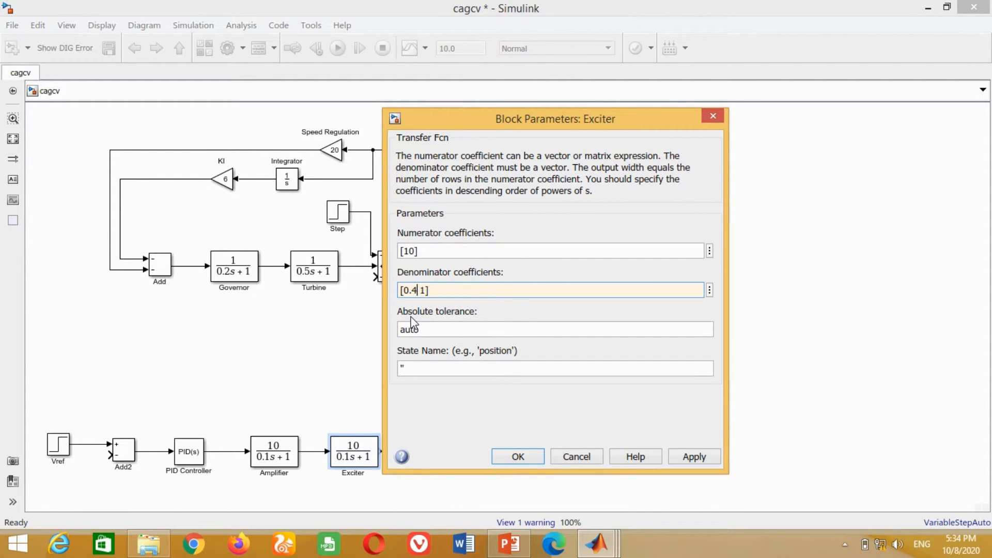
pyautogui.click(694, 457)
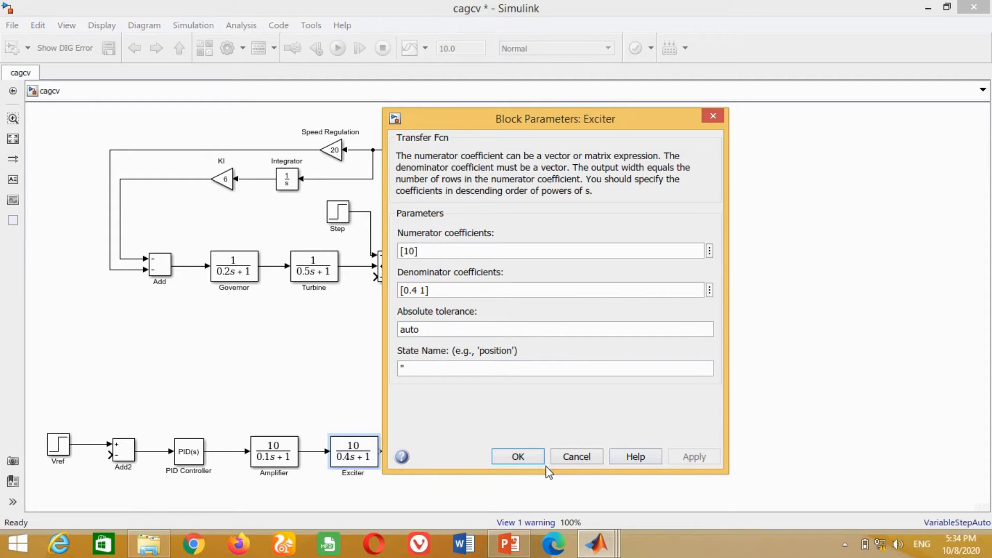
pyautogui.click(518, 457)
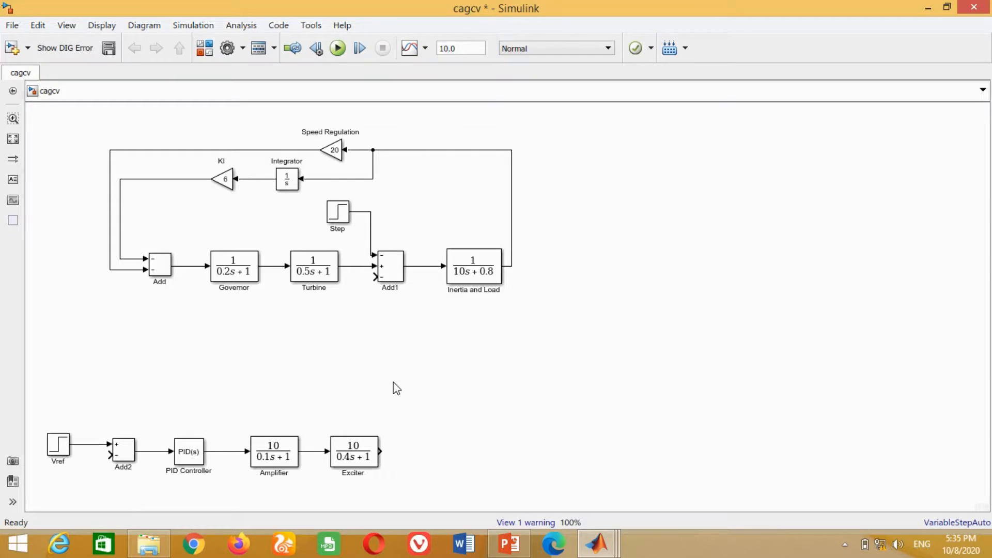
# - Extend the voltage loop with a copy of Add2 connected after the Exciter, followed by a connected copy of the Exciter block
pyautogui.moveTo(138, 449); pyautogui.dragTo(429, 457)
pyautogui.click(342, 457)
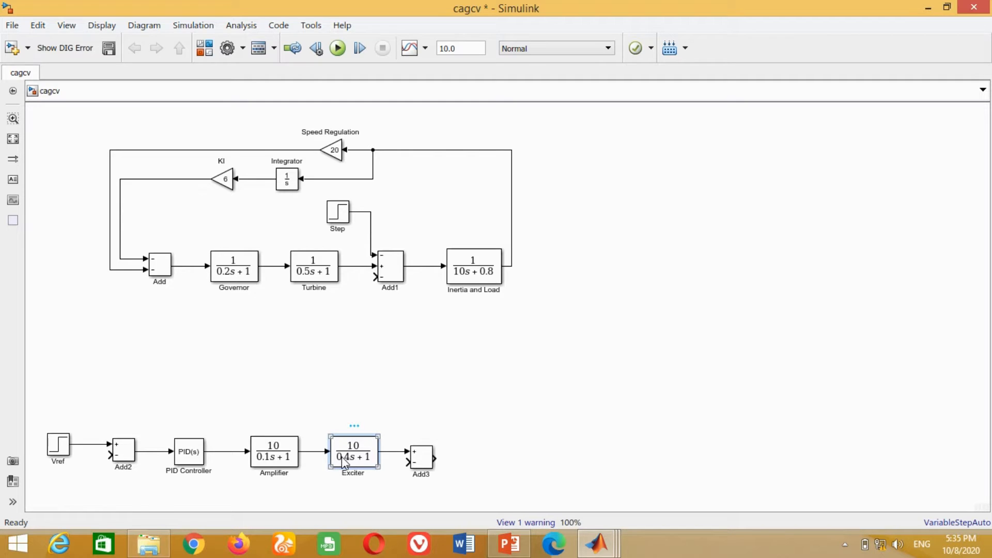
pyautogui.moveTo(342, 458)
pyautogui.mouseDown()
pyautogui.moveTo(508, 466)
pyautogui.moveTo(450, 461)
pyautogui.moveTo(481, 459)
pyautogui.mouseUp()
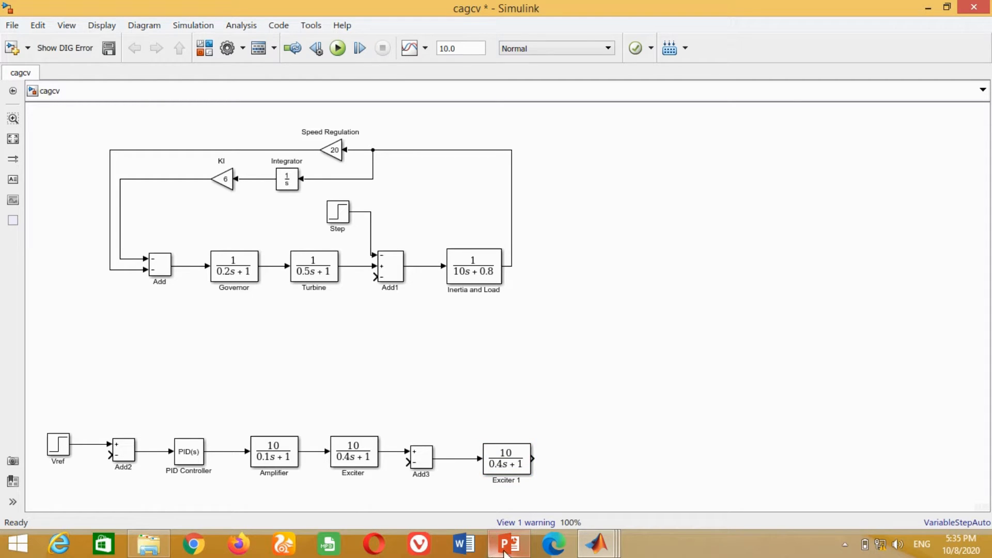
# - Set the list of signs of the Add3 block to -+
pyautogui.doubleClick(421, 456)
pyautogui.doubleClick(469, 325)
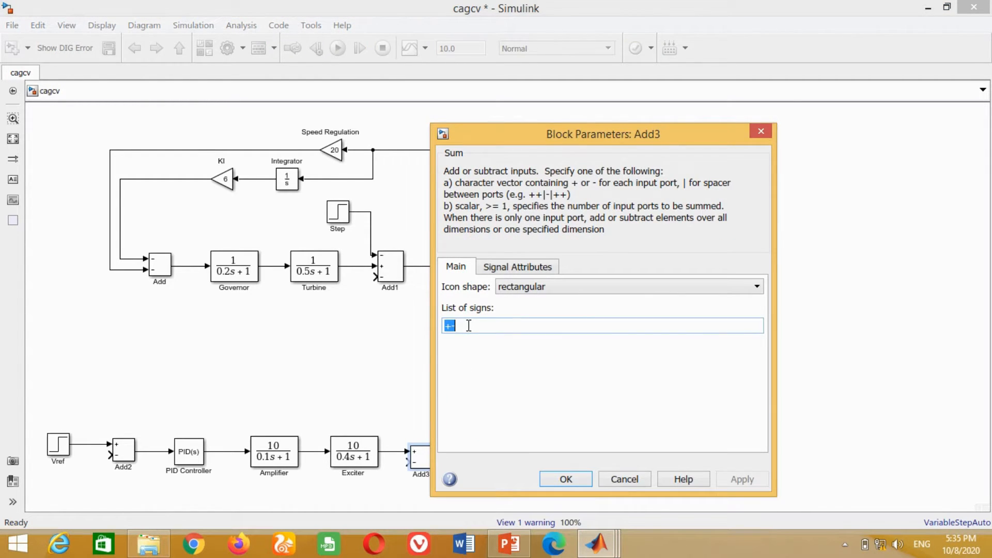
pyautogui.press('BackSpace')
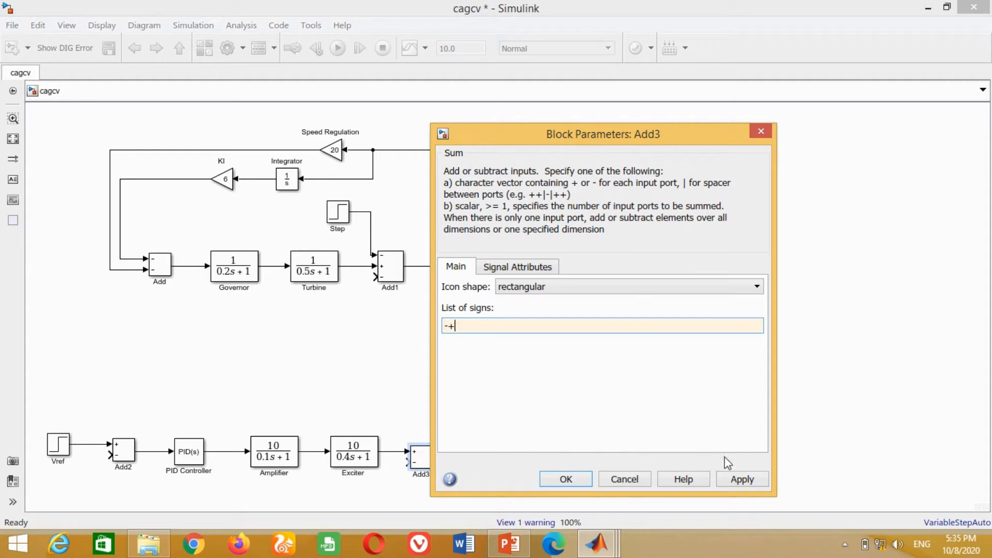
pyautogui.click(574, 479)
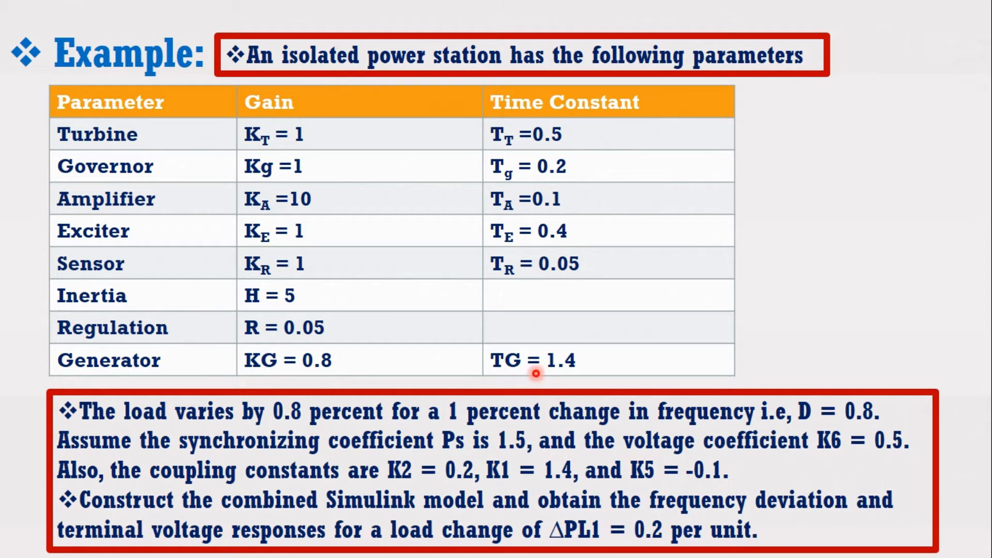
# - Set the Exciter 1 block's numerator coefficients to [0.8] and its denominator coefficients to [1.4 1]
pyautogui.doubleClick(506, 447)
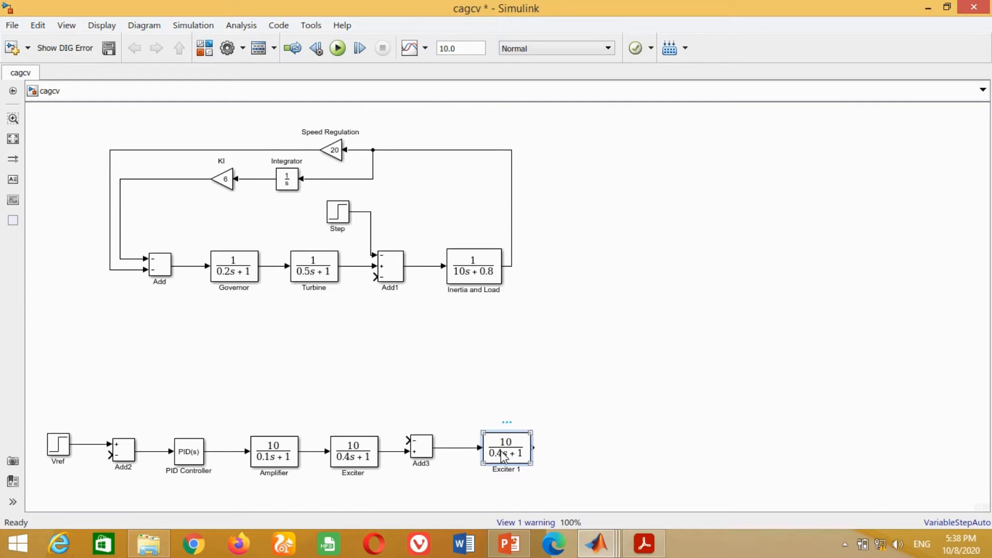
pyautogui.moveTo(600, 206); pyautogui.dragTo(567, 142)
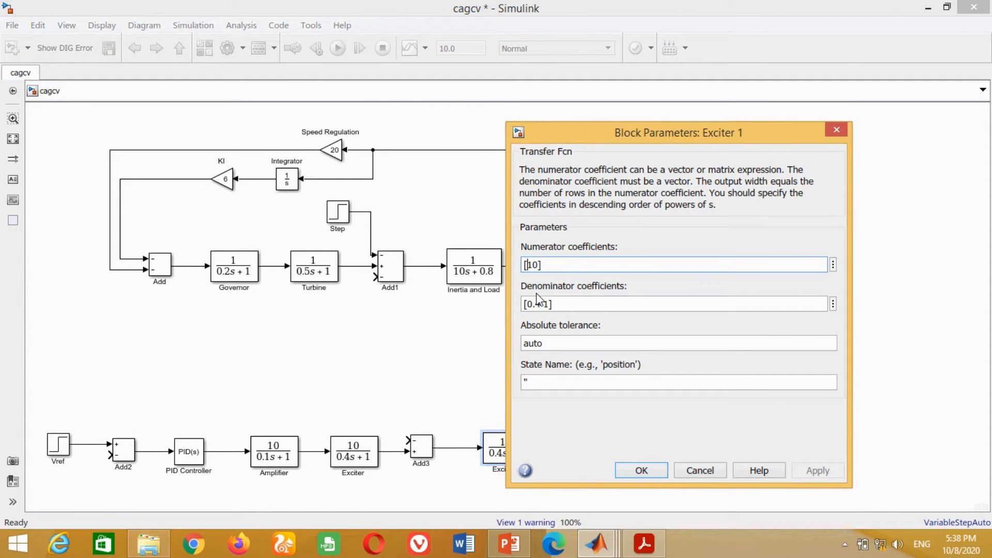
pyautogui.write('0.8')
pyautogui.press('Delete')
pyautogui.press('Delete')
pyautogui.press('Tab')
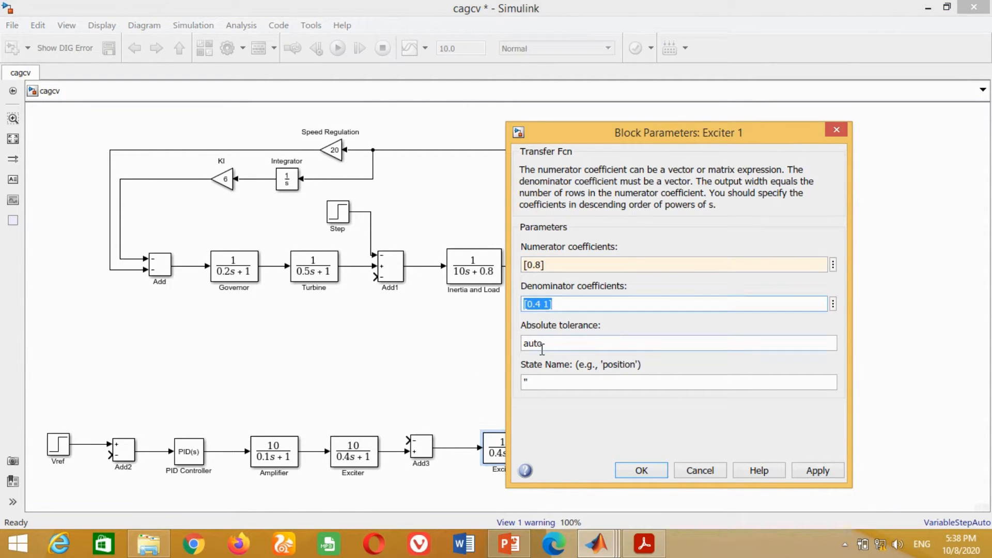
pyautogui.press('Left')
pyautogui.press('Left')
pyautogui.click(817, 470)
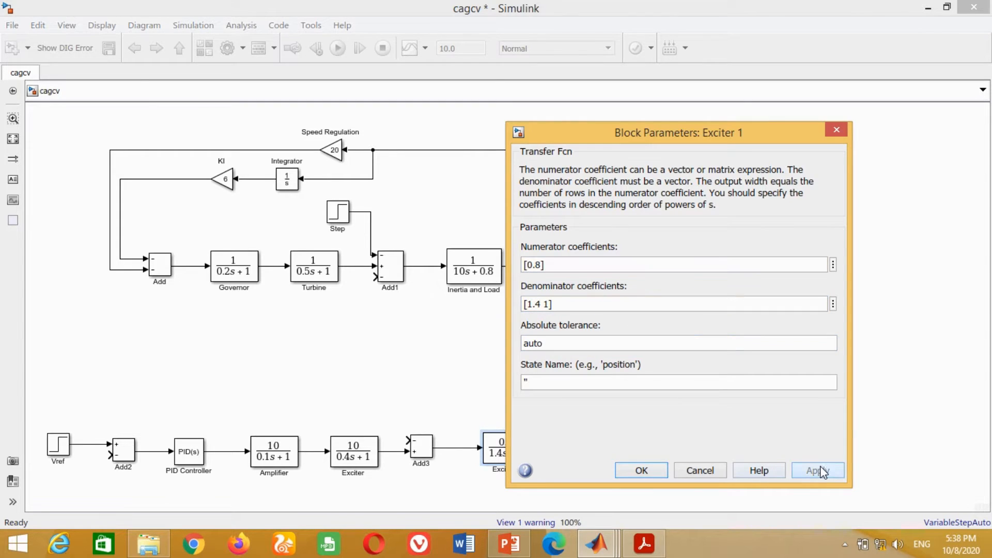
pyautogui.click(644, 472)
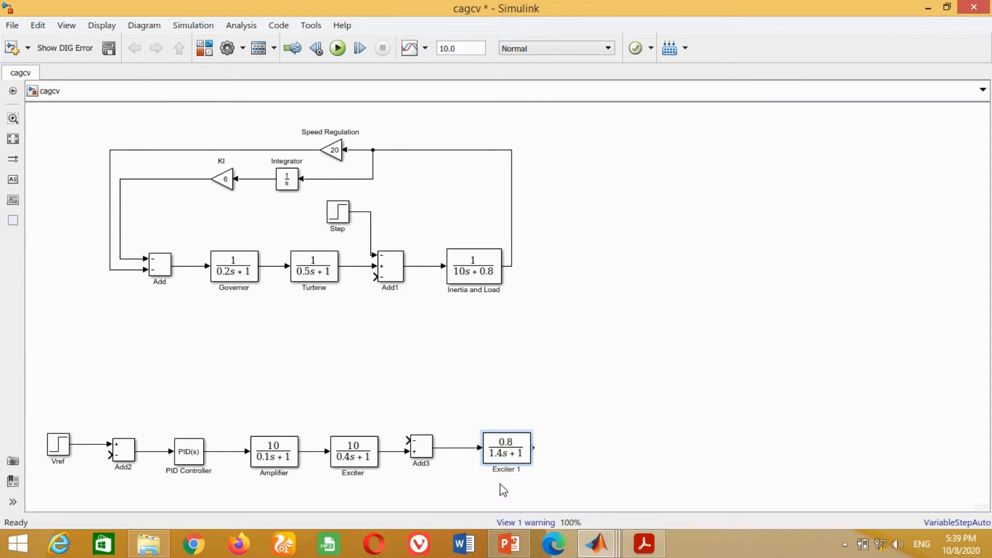
# - Rename the Exciter 1 block as Generator field
pyautogui.write('enerator field')
pyautogui.press('Delete')
pyautogui.press('Delete')
pyautogui.press('Delete')
pyautogui.press('Delete')
pyautogui.press('Delete')
pyautogui.press('Delete')
pyautogui.press('Delete')
pyautogui.press('Delete')
pyautogui.press('Delete')
pyautogui.click(617, 411)
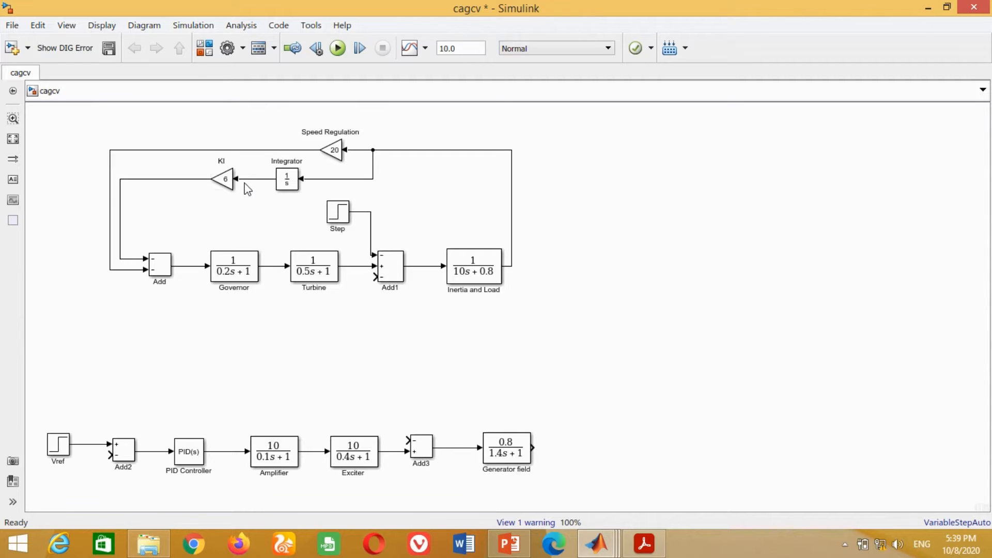
# - Connect a forward-facing copy of the KI gain to the Generator field output and name it K6
pyautogui.click(226, 183)
pyautogui.moveTo(227, 186)
pyautogui.mouseDown()
pyautogui.moveTo(575, 461)
pyautogui.moveTo(531, 448)
pyautogui.mouseUp()
pyautogui.hotkey('ctrl', 'r')
pyautogui.hotkey('ctrl', 'r')
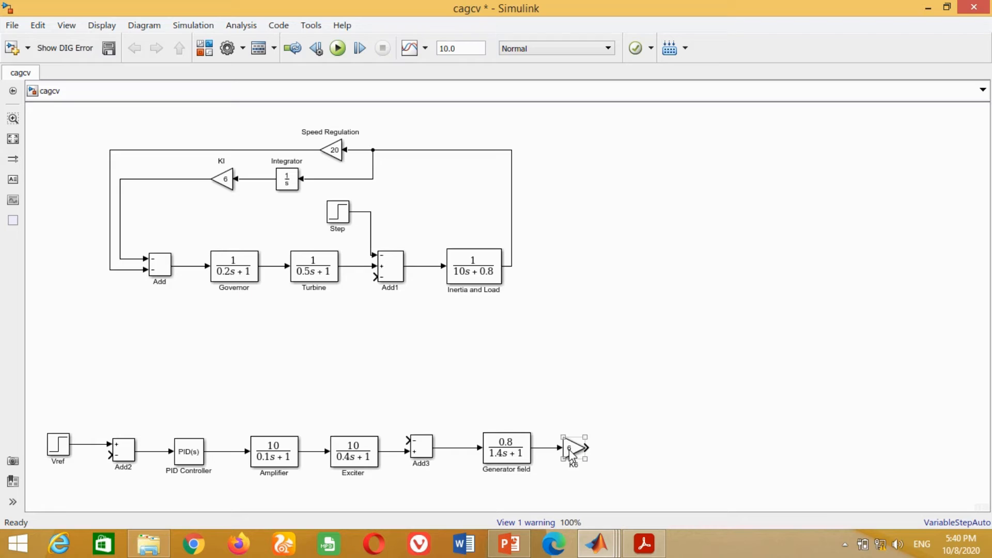
# - Set the gain of the K6 block to 0.5
pyautogui.doubleClick(570, 449)
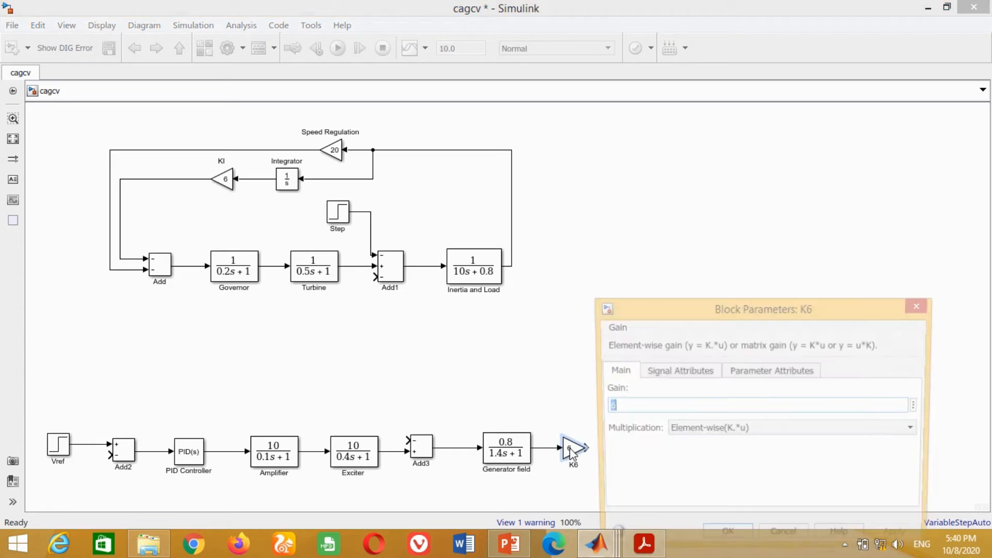
pyautogui.moveTo(663, 327); pyautogui.dragTo(655, 159)
pyautogui.write('0.5')
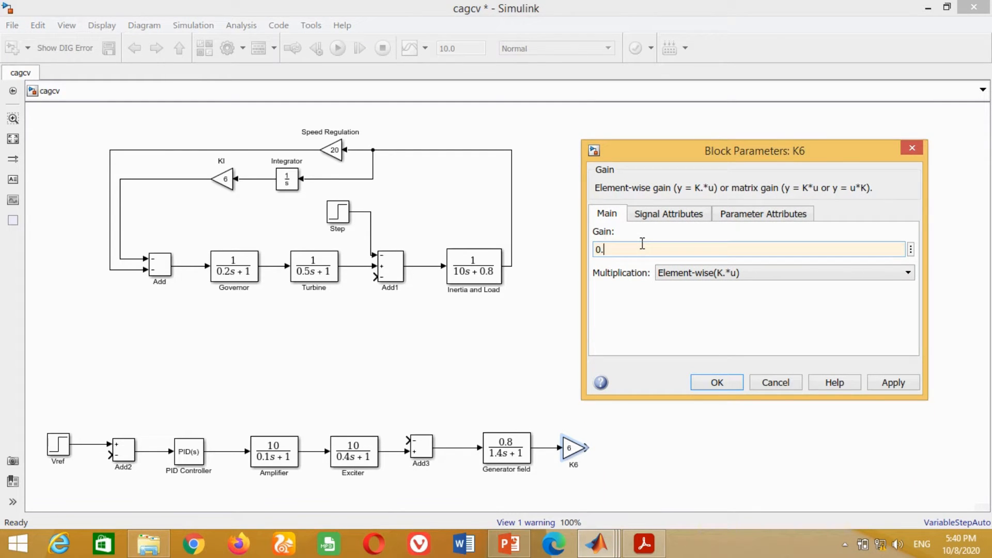
pyautogui.click(895, 383)
pyautogui.click(721, 385)
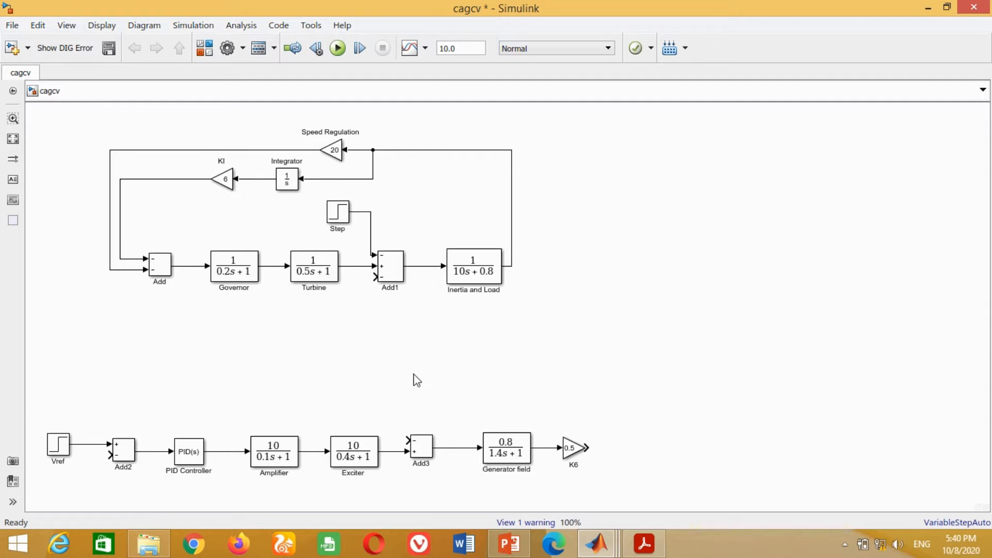
# - Connect a copy of the Add3 block after K6 and set its list of signs to ++
pyautogui.click(428, 453)
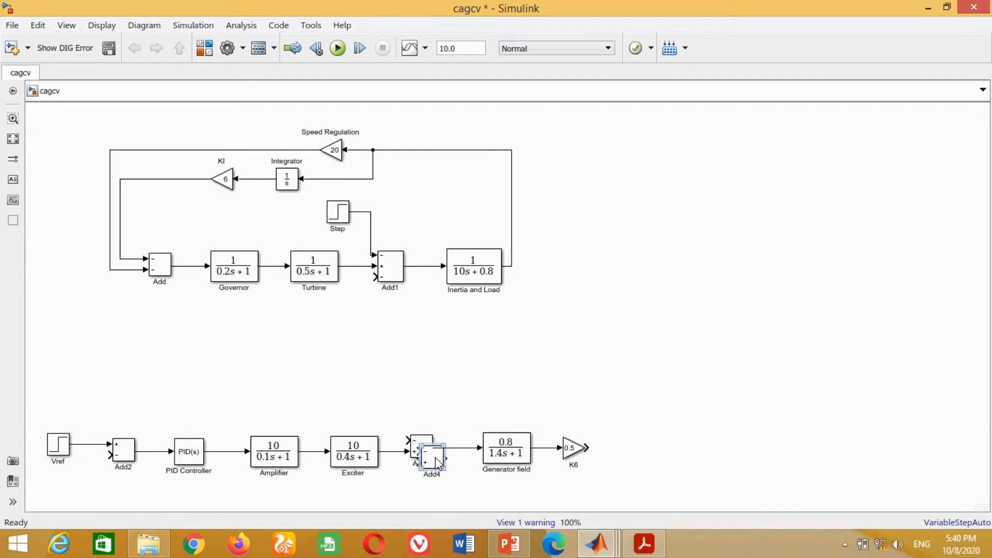
pyautogui.moveTo(437, 462); pyautogui.dragTo(632, 445)
pyautogui.doubleClick(632, 446)
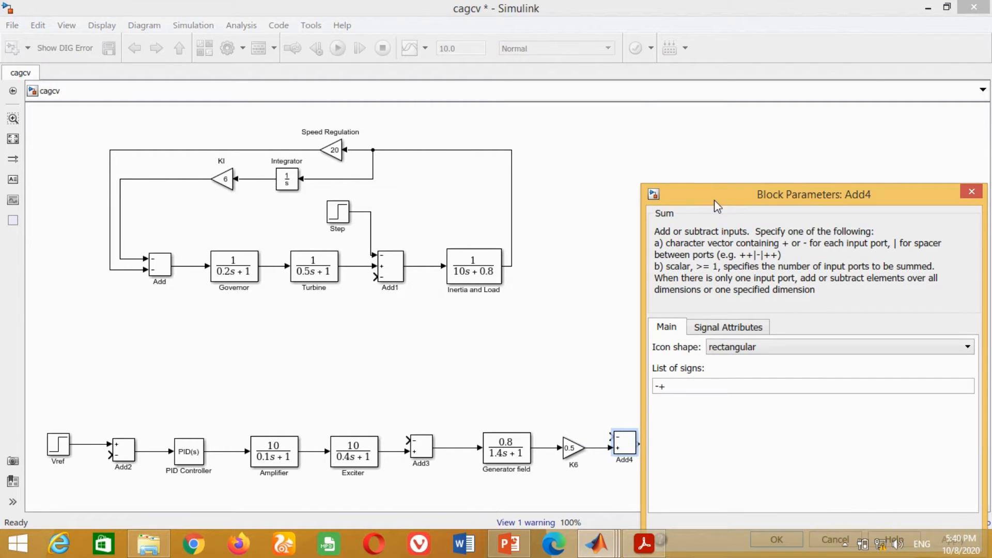
pyautogui.write('++')
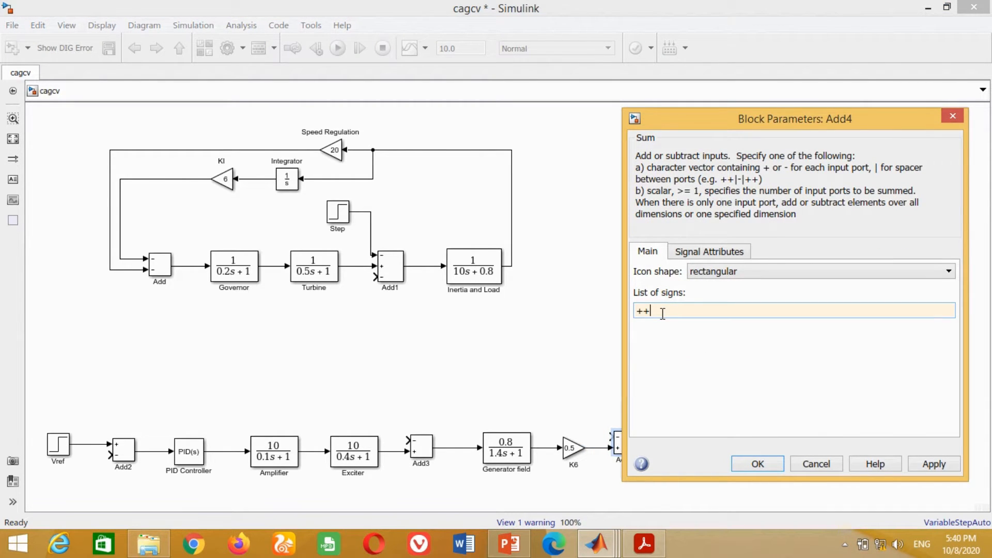
pyautogui.click(934, 465)
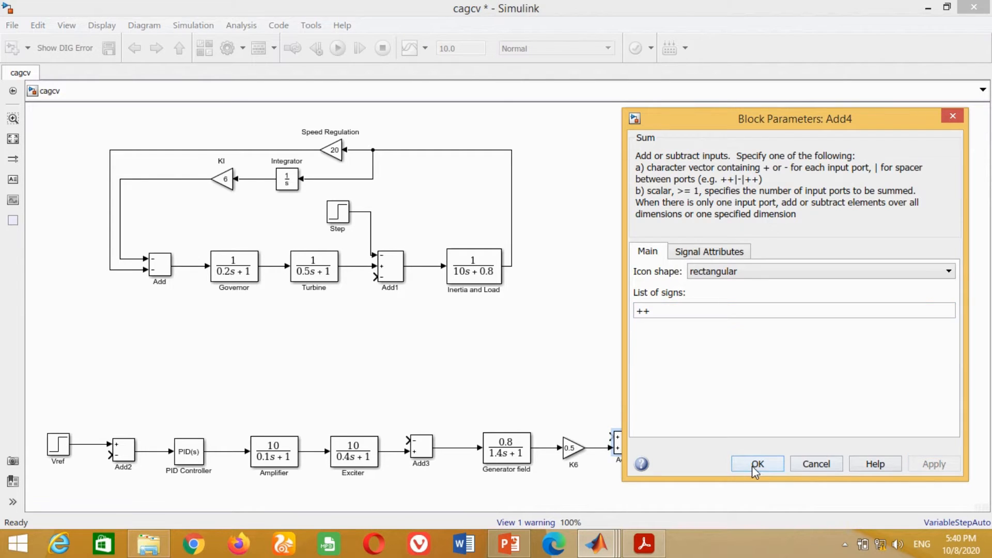
pyautogui.click(757, 464)
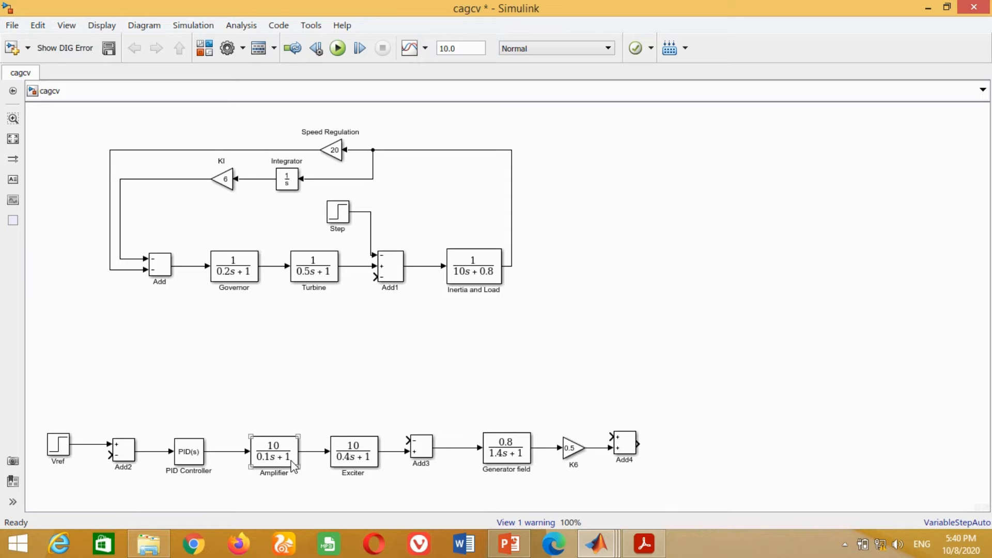
# - Place a flipped Exciter copy named Sensor below the voltage loop, wired from Add4's output back to Add2's negative input
pyautogui.click(364, 458)
pyautogui.moveTo(364, 458); pyautogui.dragTo(368, 511)
pyautogui.scroll(-1, 359, 460)
pyautogui.scroll(1, 366, 464)
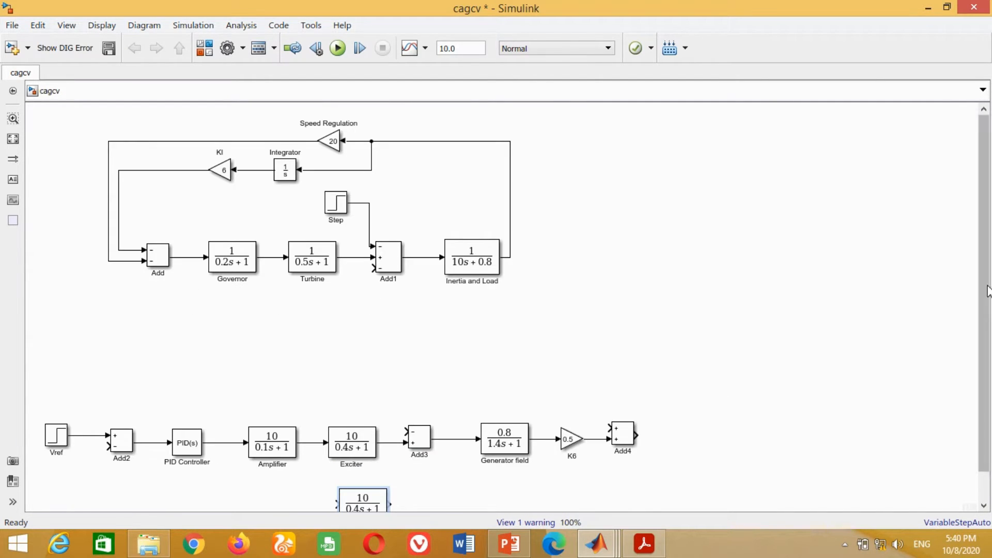
pyautogui.scroll(-1, 367, 465)
pyautogui.moveTo(371, 478); pyautogui.dragTo(656, 445)
pyautogui.moveTo(322, 490)
pyautogui.mouseDown()
pyautogui.moveTo(67, 466)
pyautogui.moveTo(109, 419)
pyautogui.mouseUp()
pyautogui.click(342, 469)
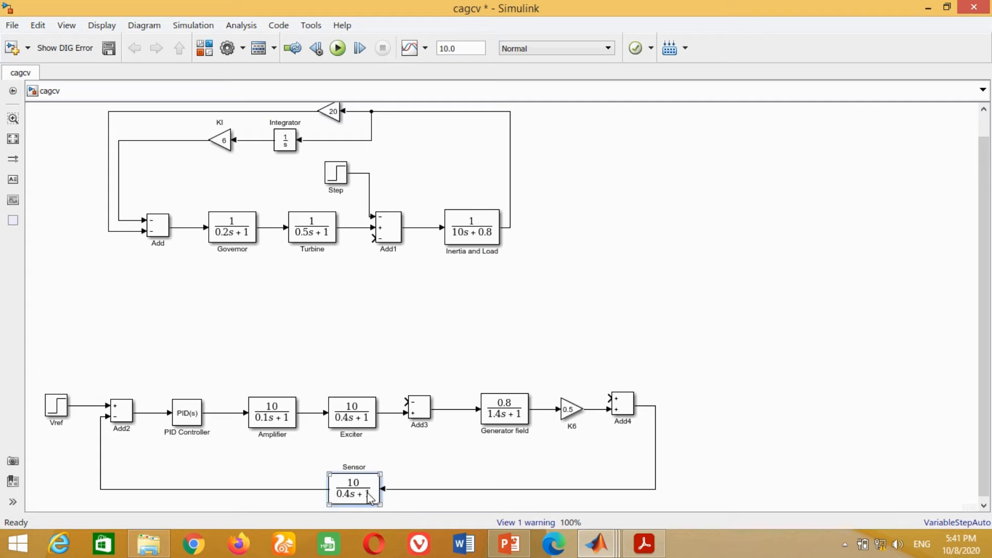
# - Set the Sensor's numerator coefficients to [1] and its denominator coefficients to [0.05 1]
pyautogui.doubleClick(354, 489)
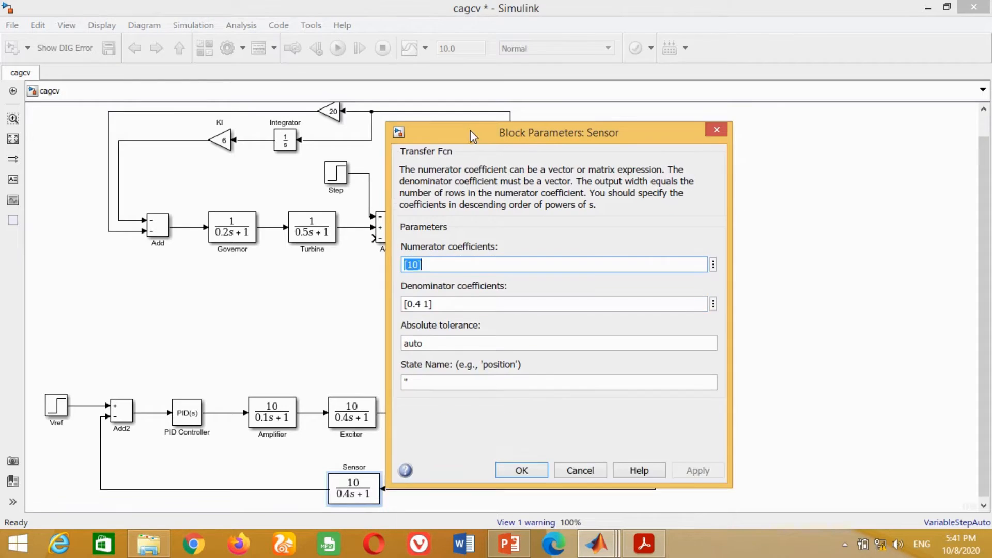
pyautogui.moveTo(470, 130); pyautogui.dragTo(470, 112)
pyautogui.press('Right')
pyautogui.press('Delete')
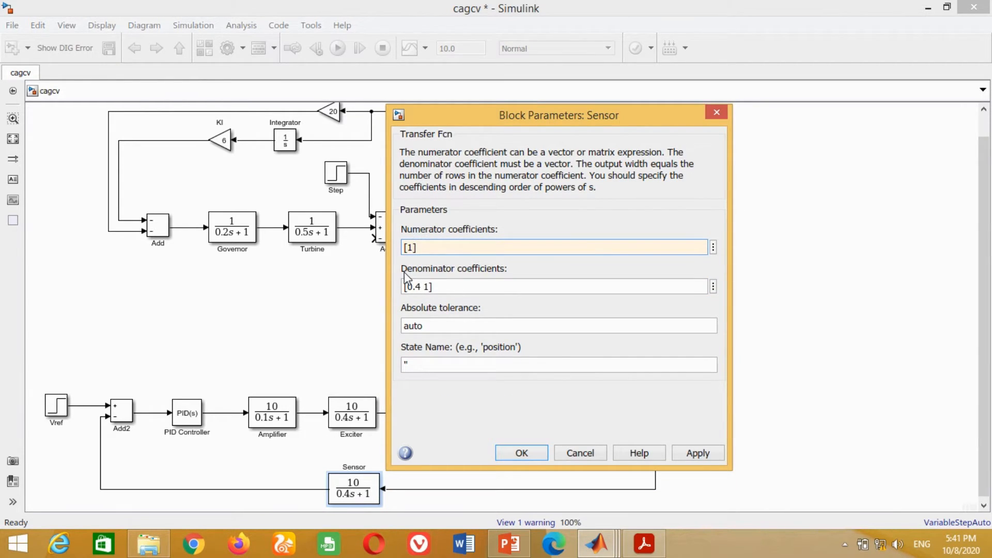
pyautogui.press('Tab')
pyautogui.press('Left')
pyautogui.press('Left')
pyautogui.press('Left')
pyautogui.press('Left')
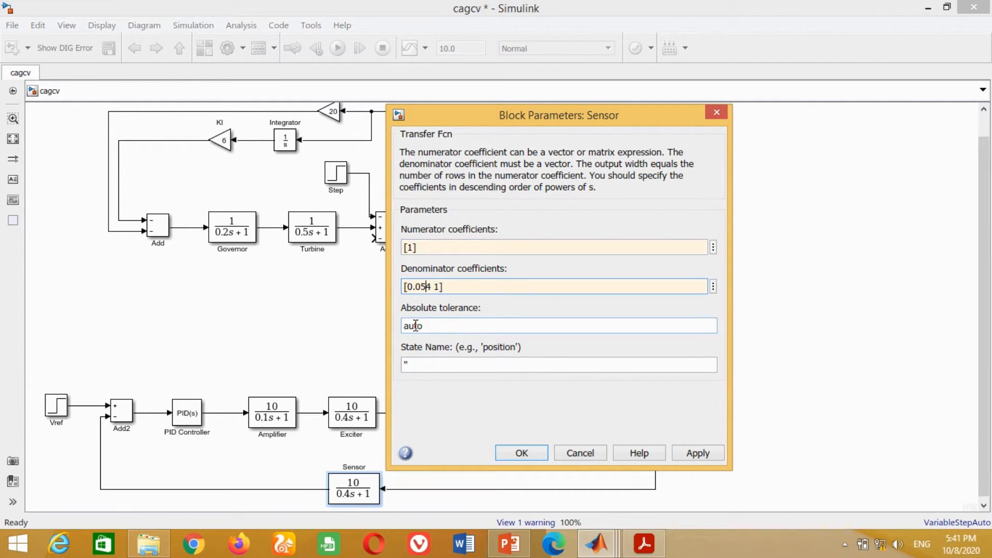
pyautogui.click(697, 454)
pyautogui.click(521, 453)
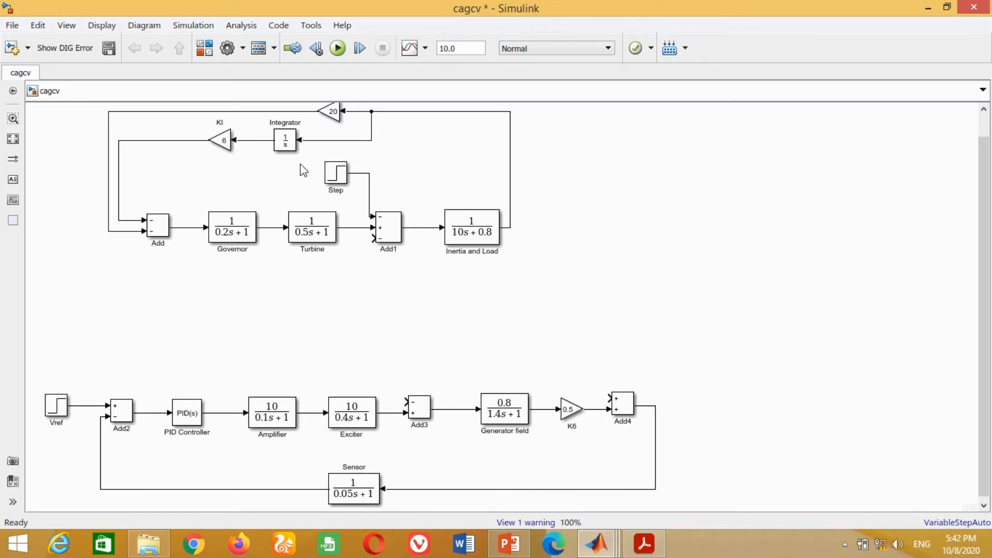
# - Connect an Integrator copy to the Inertia and Load output, followed by a copy of the K6 gain rotated to face down
pyautogui.moveTo(290, 143)
pyautogui.mouseDown()
pyautogui.moveTo(304, 166)
pyautogui.moveTo(560, 233)
pyautogui.moveTo(513, 228)
pyautogui.mouseUp()
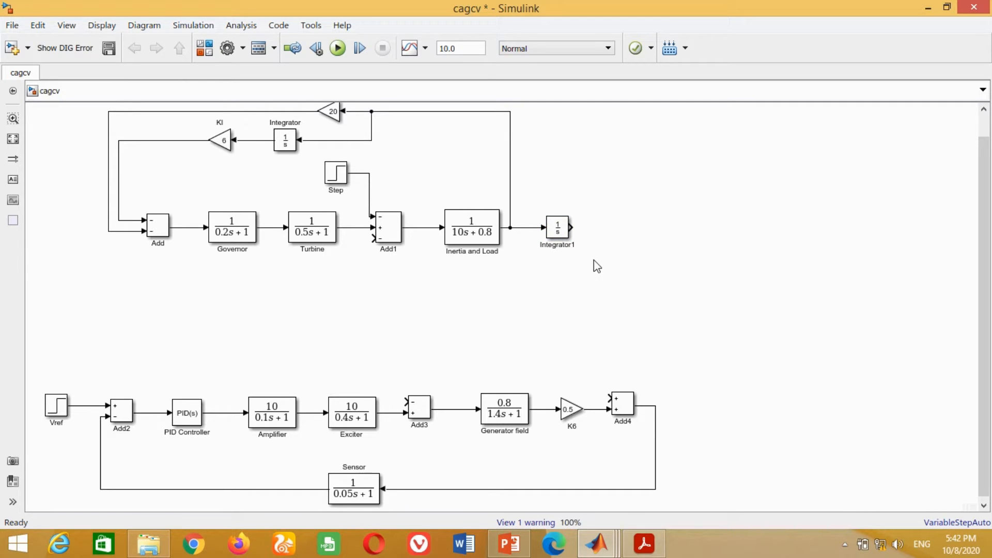
pyautogui.moveTo(569, 410); pyautogui.dragTo(572, 228)
pyautogui.hotkey('ctrl', 'r')
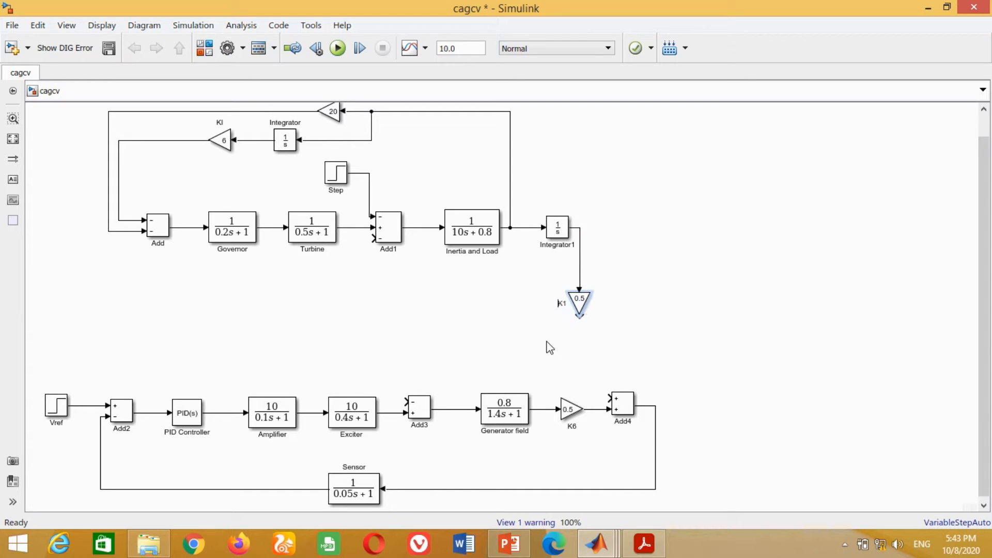
# - Connect the downward gain's output to Add4's free input, straighten its wiring, and rename the gain K5
pyautogui.moveTo(579, 317); pyautogui.dragTo(608, 396)
pyautogui.moveTo(594, 357); pyautogui.dragTo(580, 396)
pyautogui.moveTo(579, 309); pyautogui.dragTo(587, 310)
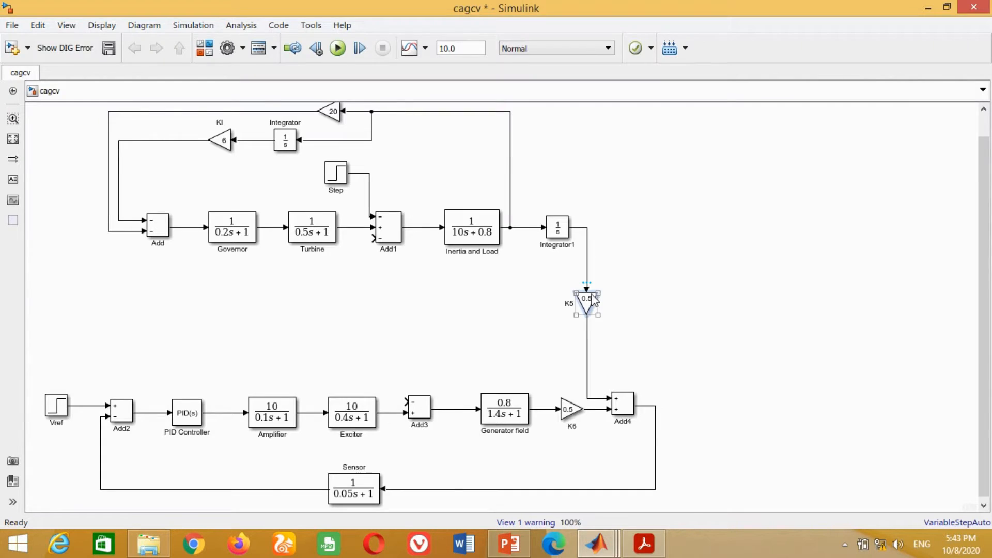
# - Set the gain of the K5 block to -0.1
pyautogui.doubleClick(586, 302)
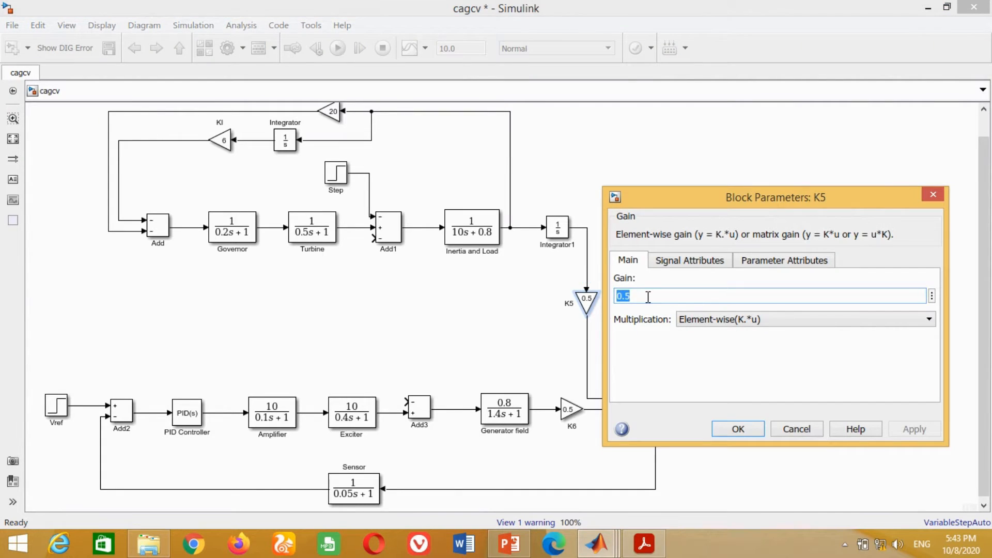
pyautogui.press('Home')
pyautogui.write('-')
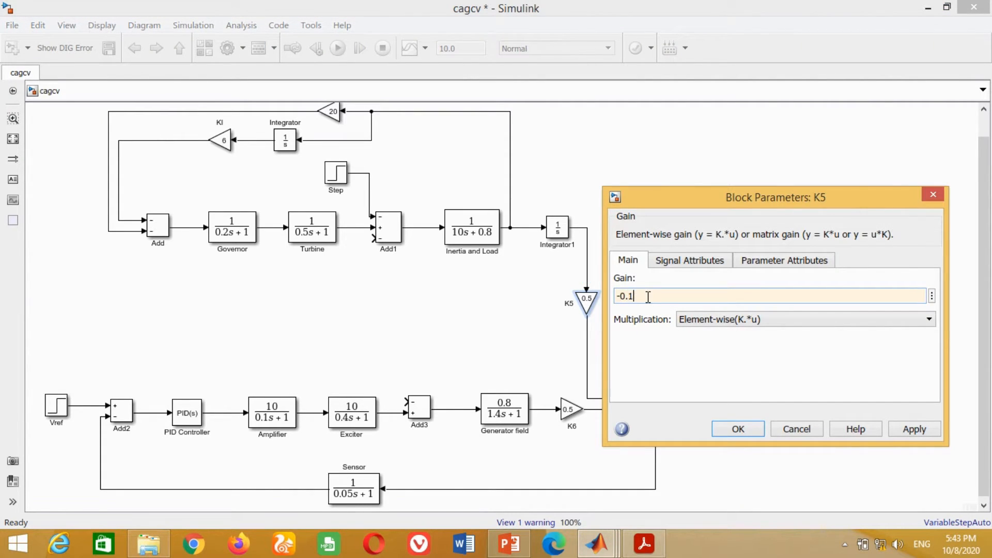
pyautogui.click(914, 428)
pyautogui.click(743, 431)
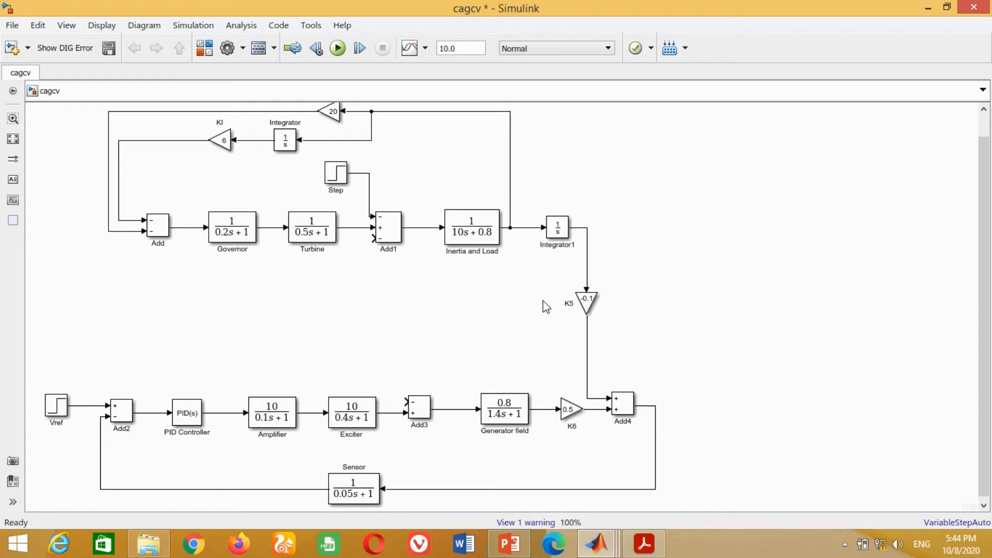
# - Move K5 down and branch the Integrator1 output into a back-facing copy of K5 named Ps
pyautogui.click(587, 303)
pyautogui.moveTo(585, 301)
pyautogui.mouseDown()
pyautogui.moveTo(489, 302)
pyautogui.moveTo(473, 284)
pyautogui.moveTo(588, 251)
pyautogui.moveTo(586, 318)
pyautogui.mouseUp()
pyautogui.hotkey('ctrl', 'r')
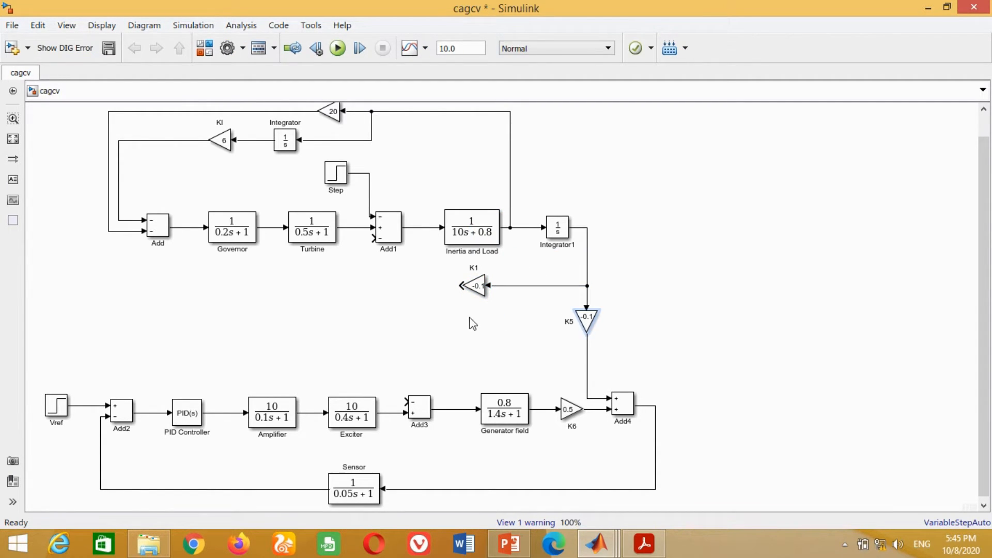
pyautogui.click(422, 407)
pyautogui.click(468, 266)
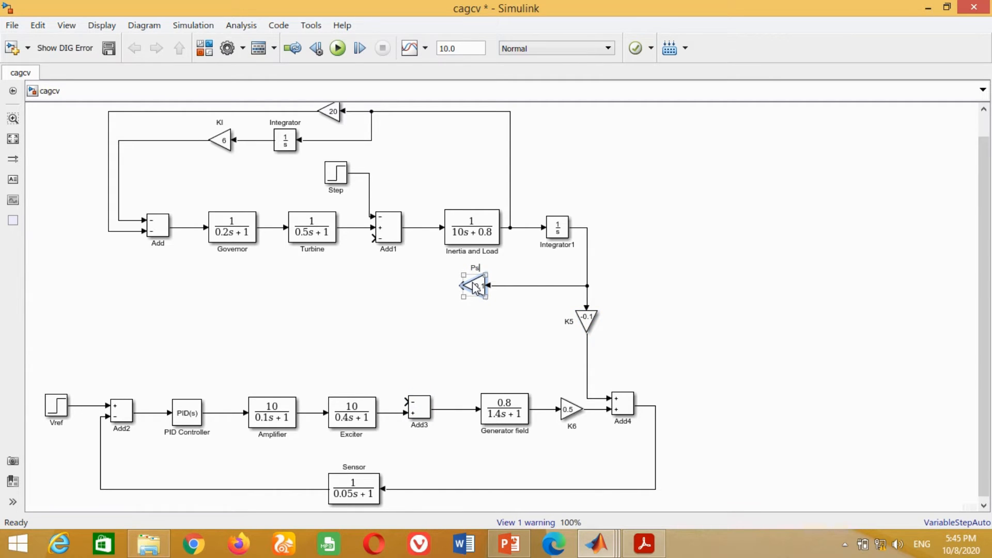
pyautogui.click(425, 358)
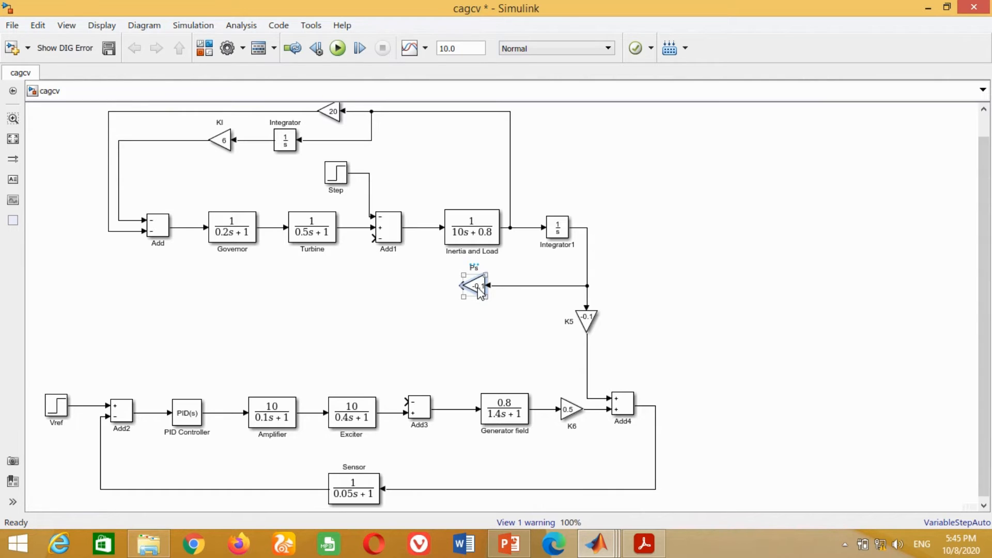
# - Set the gain of the Ps block to 1.5
pyautogui.doubleClick(479, 288)
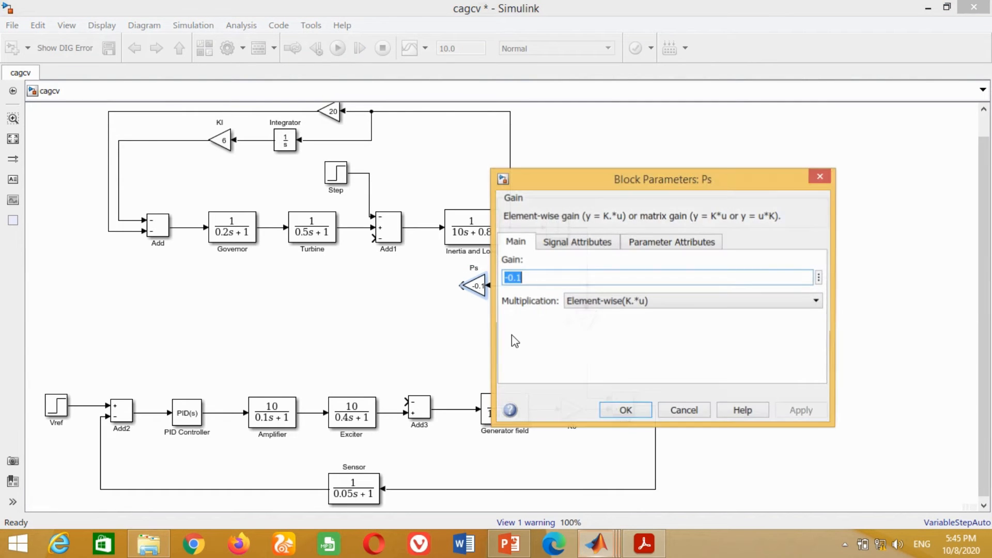
pyautogui.write('1.5')
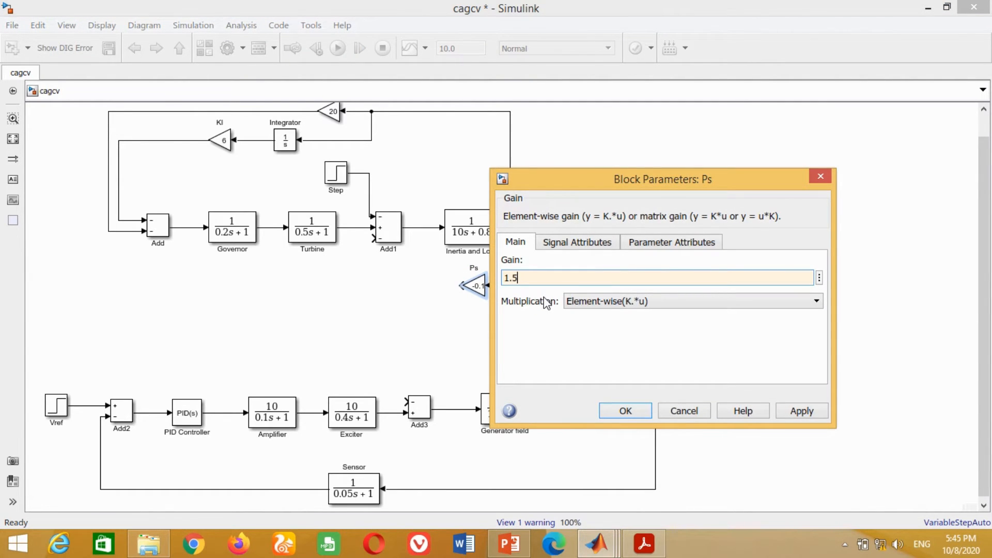
pyautogui.click(800, 412)
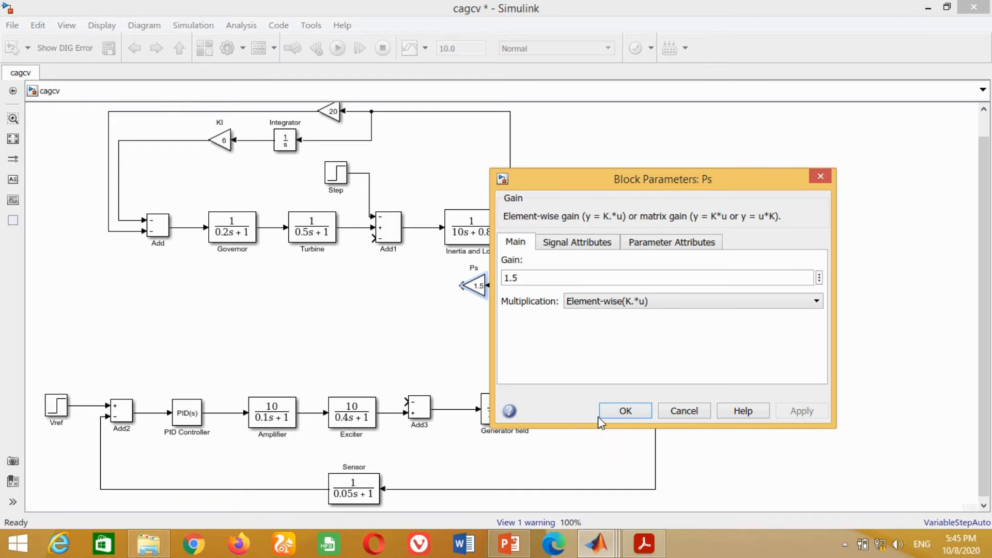
pyautogui.click(628, 412)
# - Place a flipped copy of Add3 at the Ps output, set its signs to ++, and connect its output to Add1's free input
pyautogui.moveTo(420, 410); pyautogui.dragTo(418, 293)
pyautogui.hotkey('ctrl', 'i')
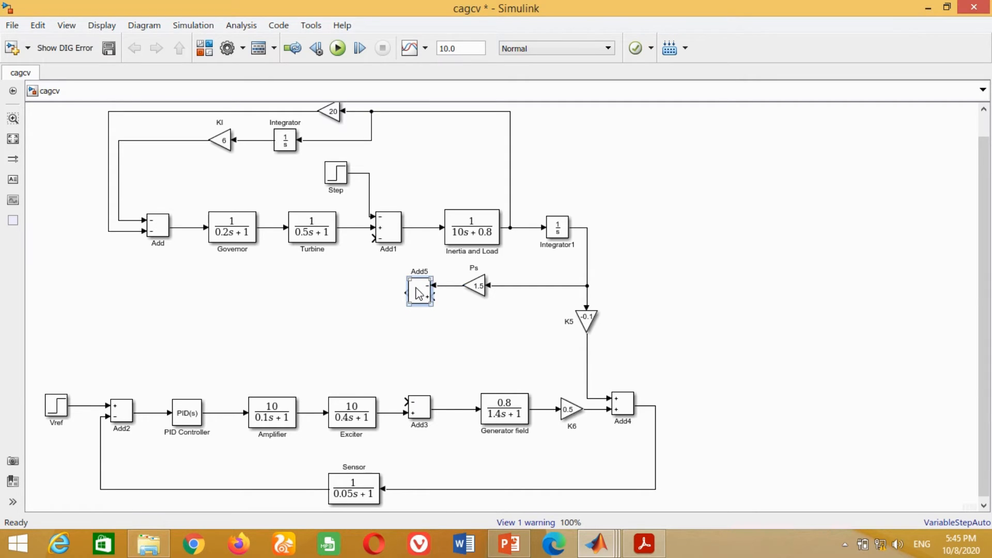
pyautogui.doubleClick(419, 293)
pyautogui.write('++')
pyautogui.press('Return')
pyautogui.moveTo(407, 293); pyautogui.dragTo(373, 238)
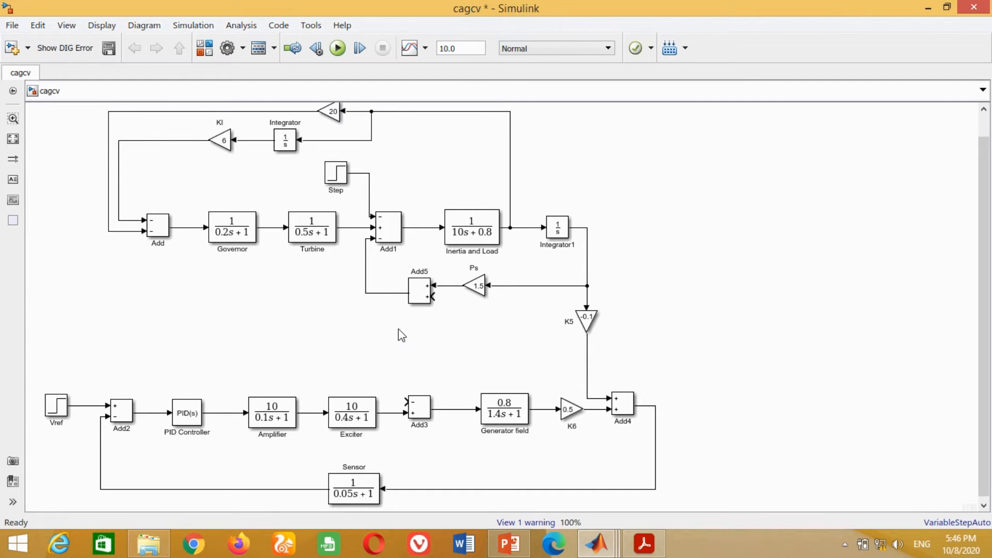
# - Copy the Ps gain below the original, connect its output to Add5's free input, and feed it from the Generator field output
pyautogui.click(472, 294)
pyautogui.moveTo(472, 296); pyautogui.dragTo(434, 296)
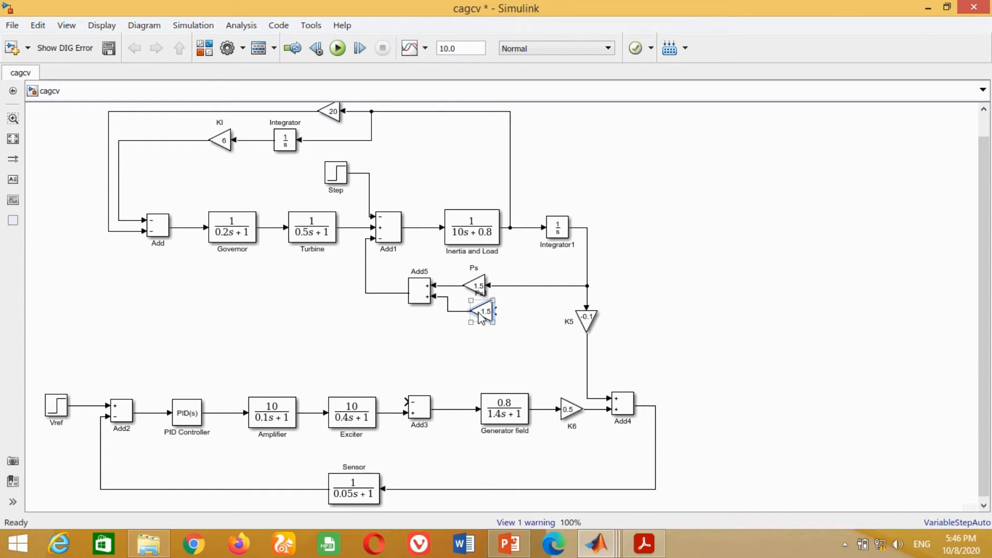
pyautogui.moveTo(481, 317)
pyautogui.mouseDown()
pyautogui.moveTo(475, 340)
pyautogui.moveTo(543, 394)
pyautogui.moveTo(543, 409)
pyautogui.mouseUp()
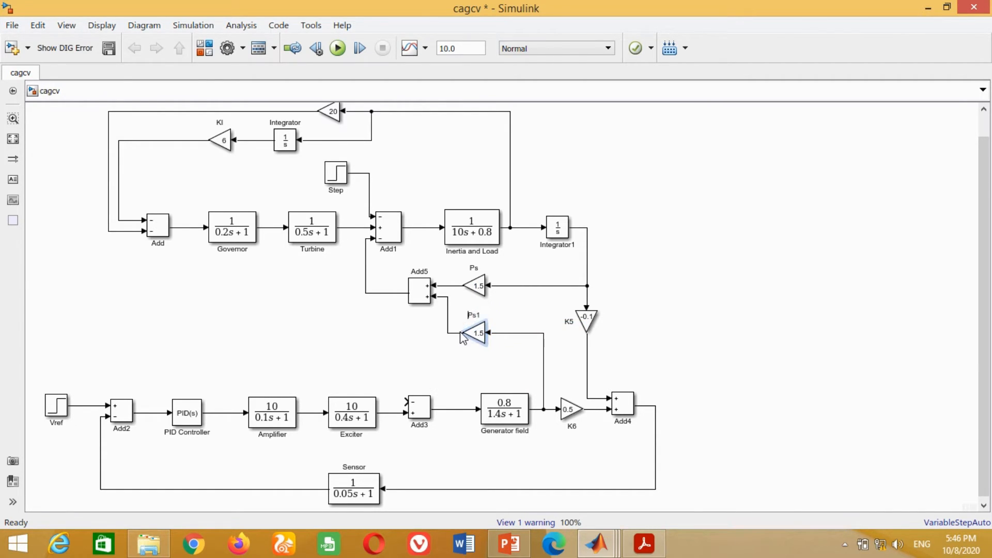
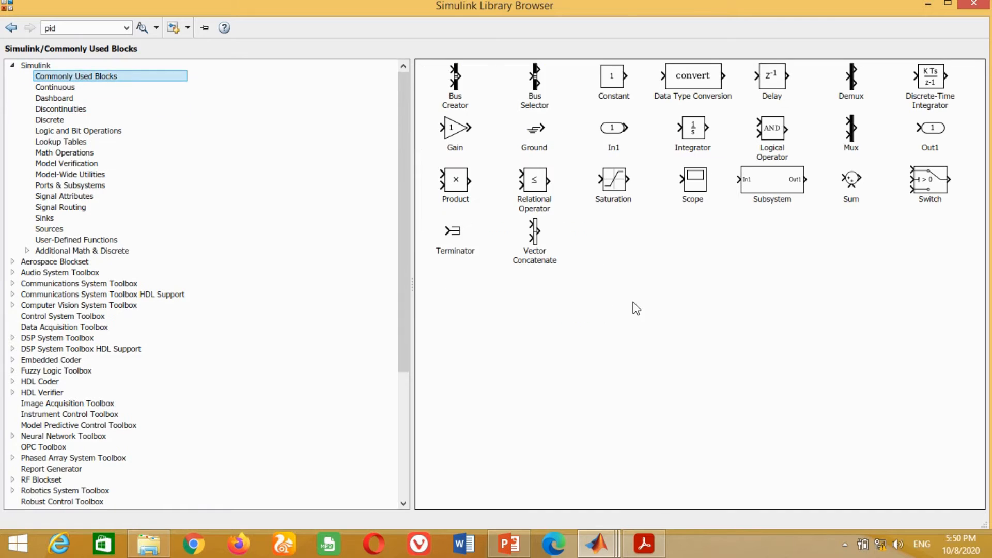
# - Add a Scope block above Integrator1 and feed it from a branch of the Inertia and Load output
pyautogui.rightClick(693, 183)
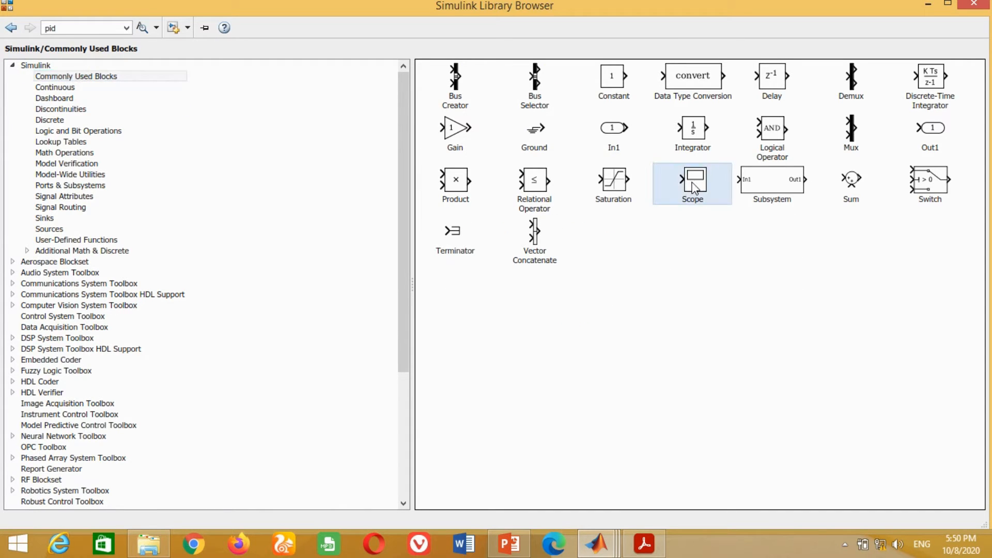
pyautogui.click(774, 195)
pyautogui.click(601, 536)
pyautogui.click(835, 470)
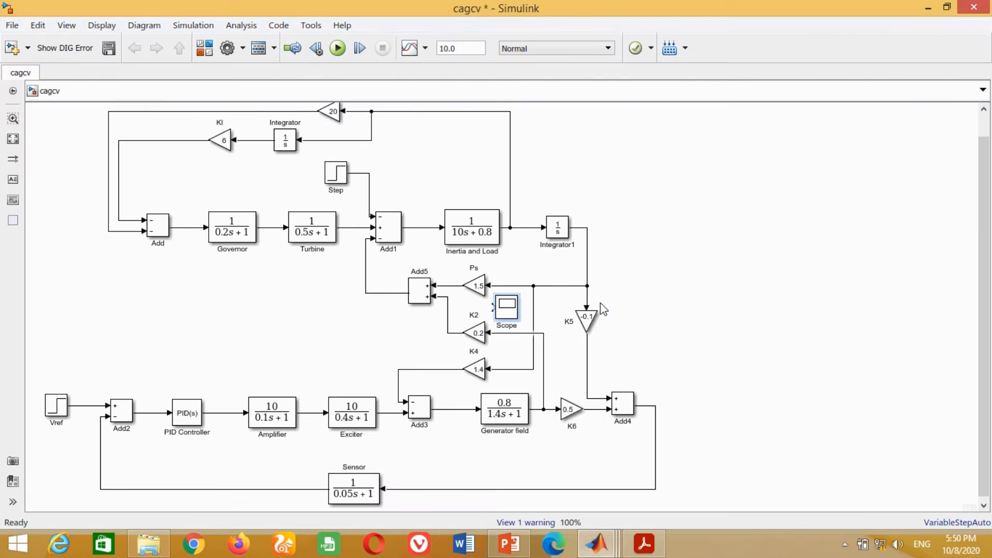
pyautogui.moveTo(515, 328); pyautogui.dragTo(519, 227)
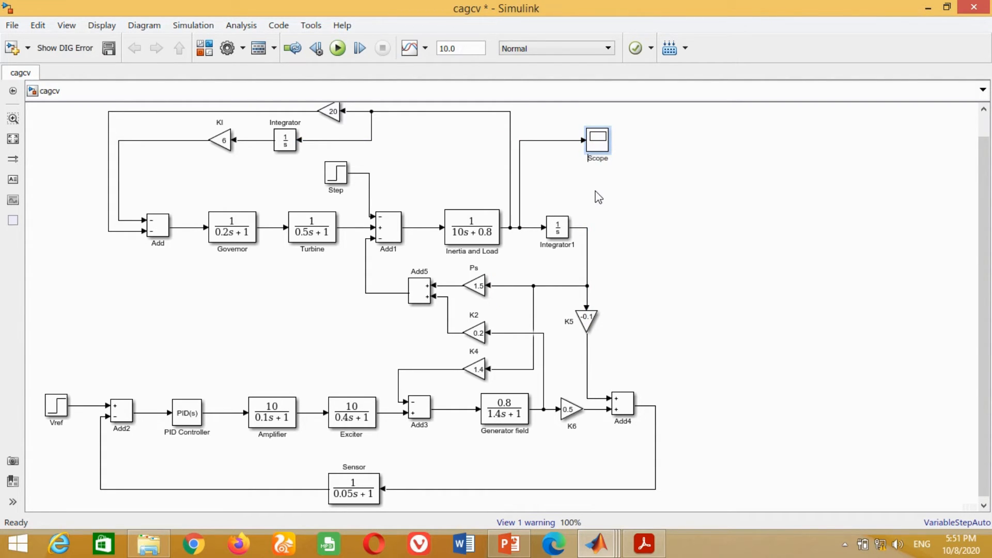
# - Rename the new scope as "delta f in per unit"
pyautogui.write('elta f in per unit')
pyautogui.press('Delete')
pyautogui.press('Delete')
pyautogui.press('Delete')
pyautogui.press('Delete')
pyautogui.click(716, 275)
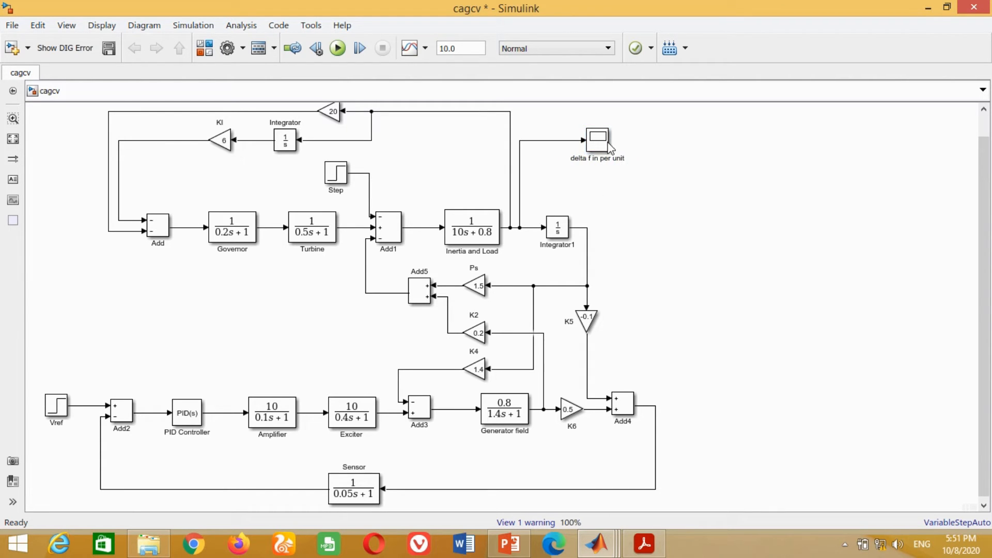
# - Copy the delta f scope to the Add4 output, connect it, and name it "Terminal Voltage in Per unit"
pyautogui.moveTo(611, 148); pyautogui.dragTo(656, 406)
pyautogui.click(694, 424)
pyautogui.write('Term')
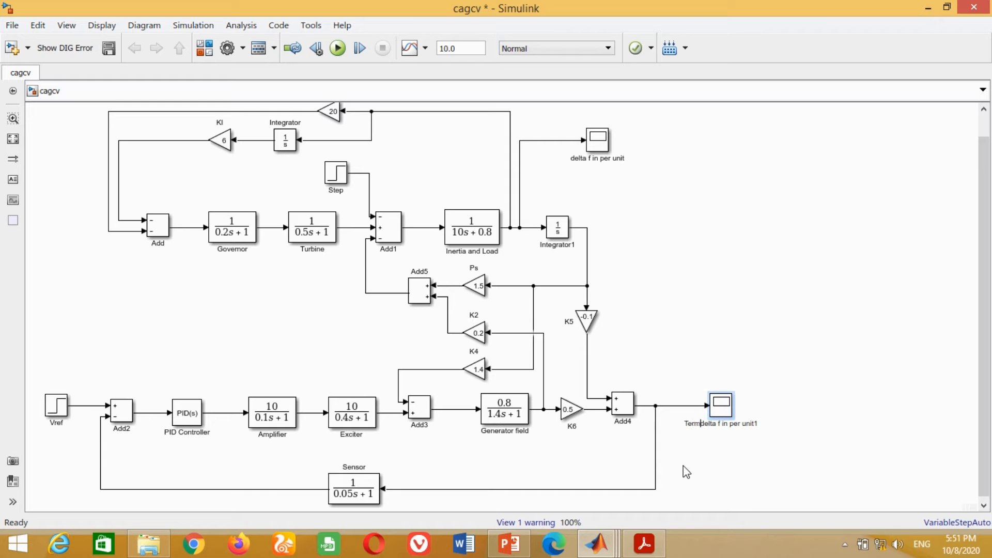
pyautogui.write('inal Voltage in Per unit')
pyautogui.press('Delete')
pyautogui.press('Delete')
pyautogui.press('Delete')
pyautogui.press('Delete')
pyautogui.press('Delete')
pyautogui.press('Delete')
pyautogui.press('Delete')
pyautogui.press('Delete')
pyautogui.press('Delete')
pyautogui.press('Delete')
pyautogui.press('Delete')
pyautogui.press('Delete')
pyautogui.press('Delete')
pyautogui.press('Delete')
pyautogui.press('Delete')
pyautogui.press('Delete')
pyautogui.press('Delete')
pyautogui.press('Delete')
pyautogui.press('Delete')
pyautogui.press('Delete')
# - Run the simulation with a stop time of 50 and view the terminal voltage and delta f responses
pyautogui.click(476, 48)
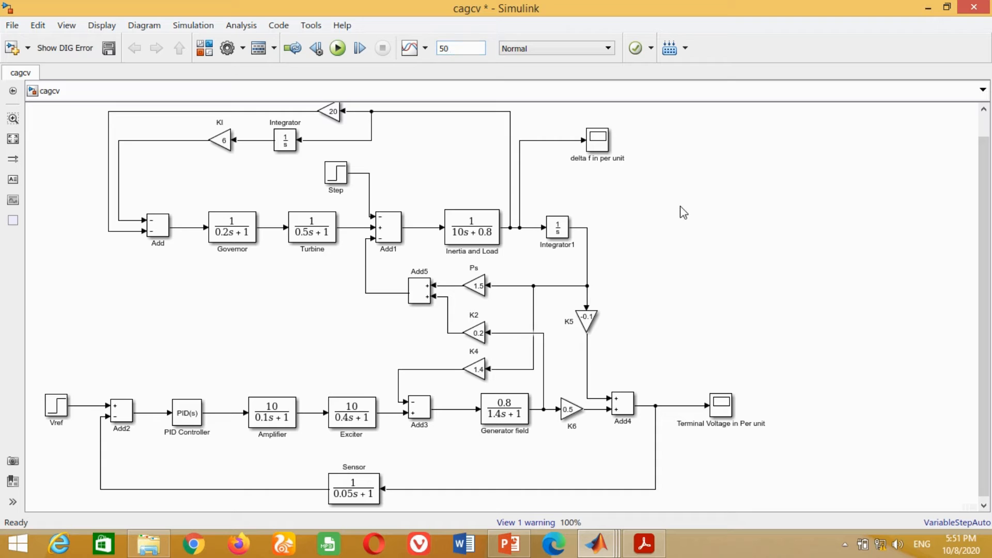
pyautogui.click(338, 48)
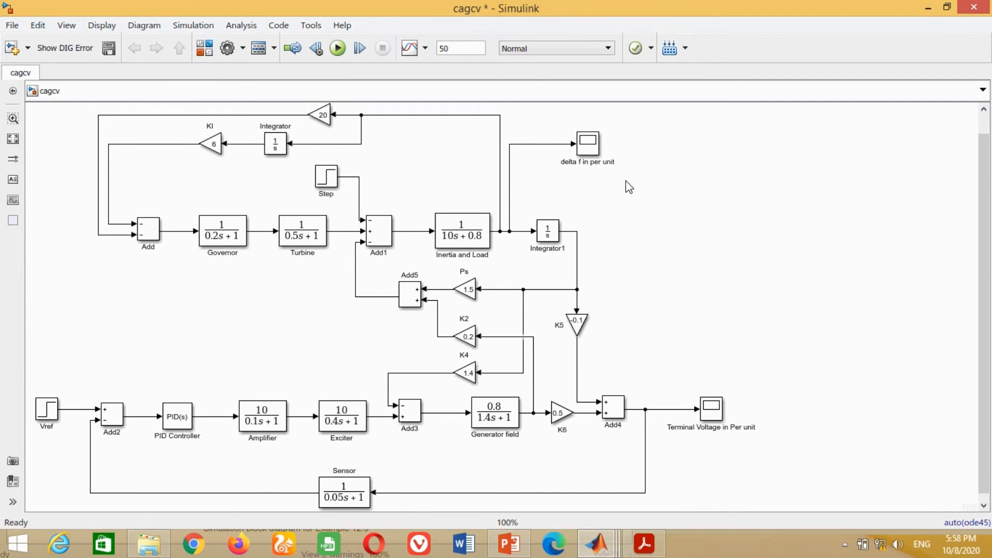
pyautogui.doubleClick(712, 408)
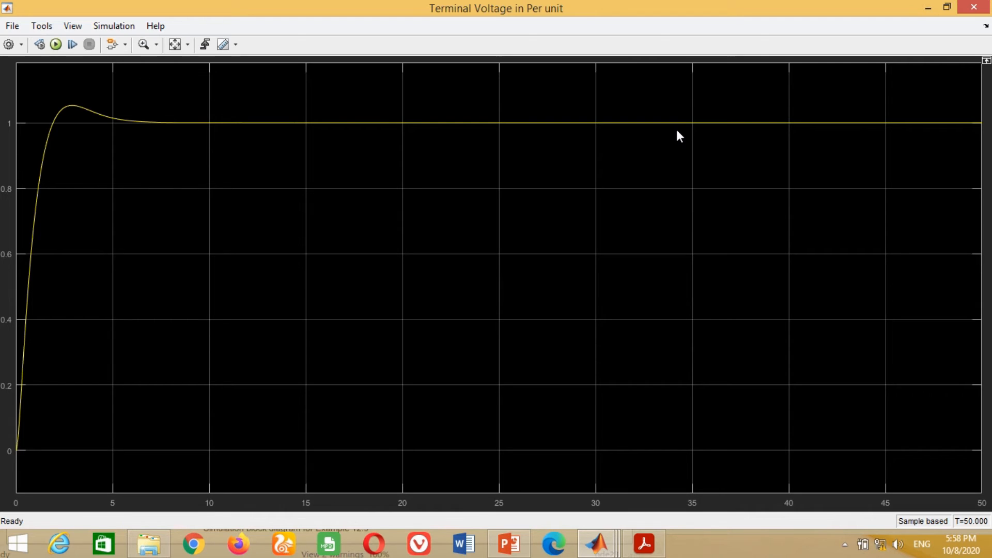
pyautogui.click(974, 9)
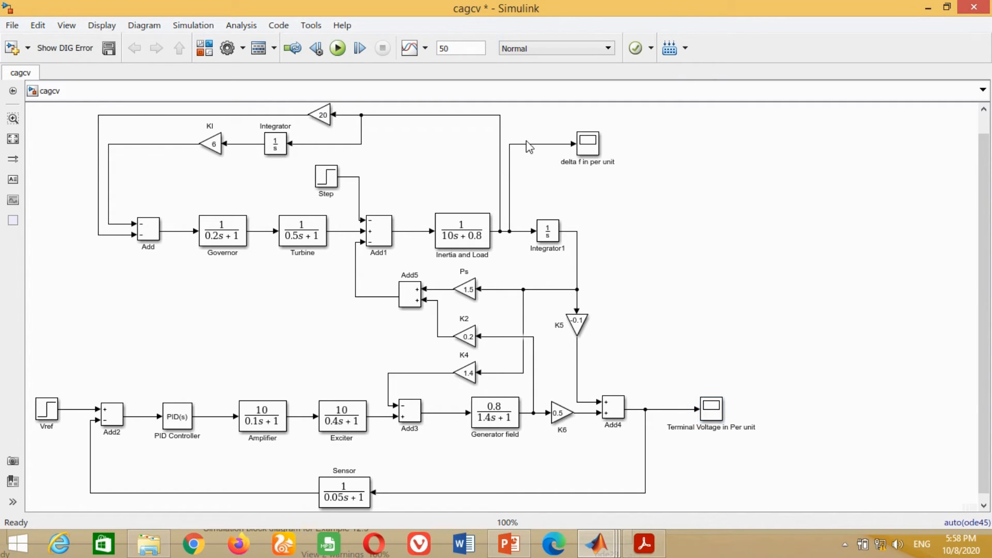
pyautogui.click(589, 147)
pyautogui.doubleClick(588, 148)
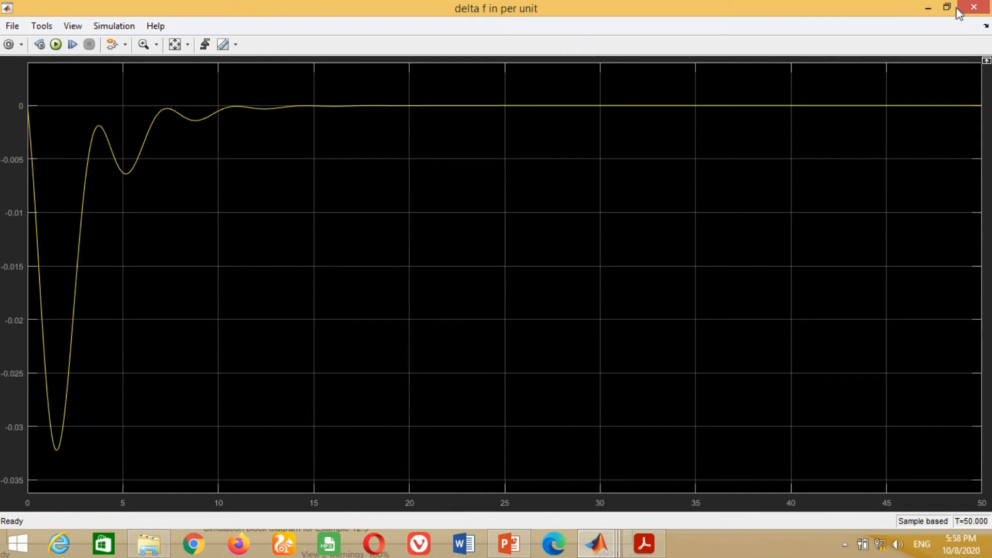
pyautogui.click(974, 7)
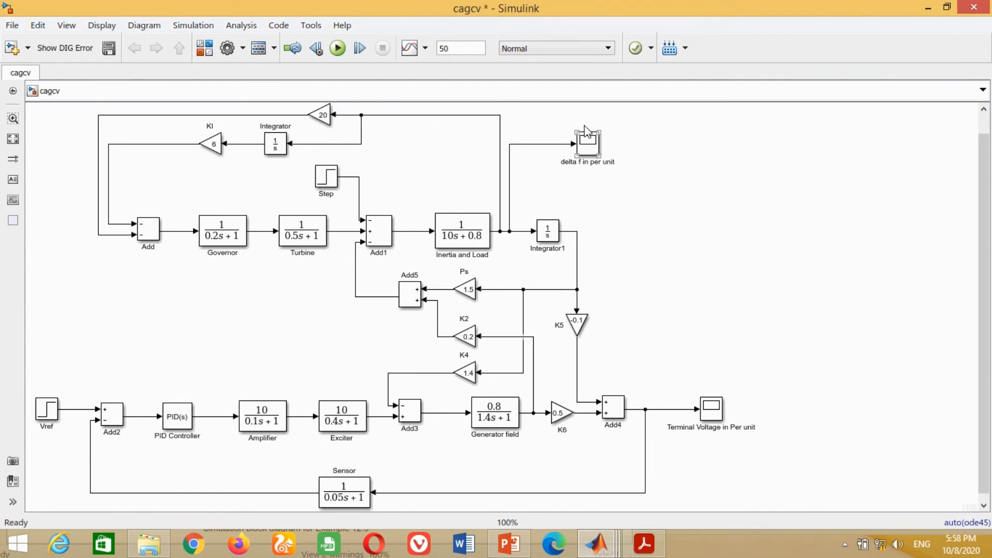
# - Move the delta f scope farther from the model and branch its input line into a forward-facing copy of the Ps gain
pyautogui.moveTo(593, 148); pyautogui.dragTo(675, 150)
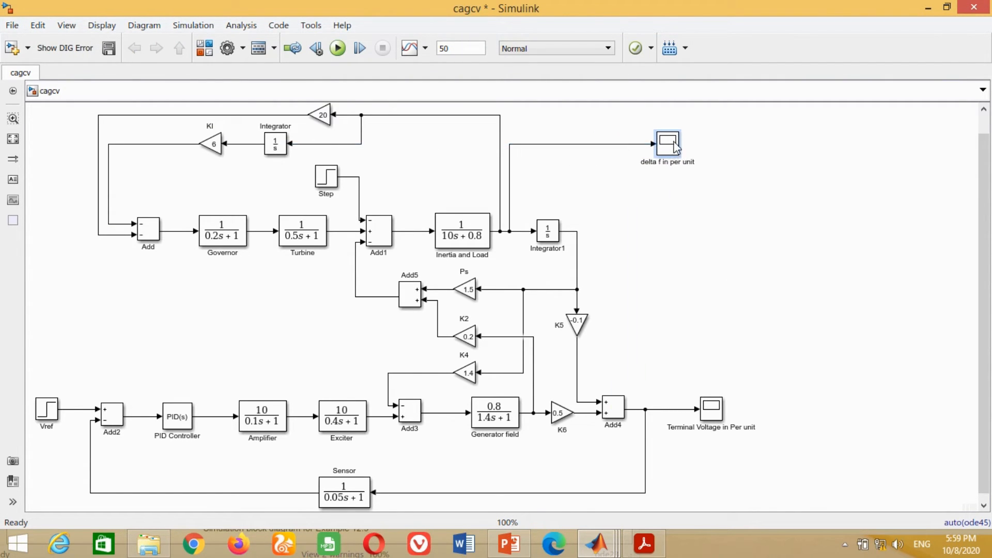
pyautogui.click(661, 220)
pyautogui.click(325, 120)
pyautogui.click(286, 161)
pyautogui.click(469, 294)
pyautogui.moveTo(469, 293); pyautogui.dragTo(616, 192)
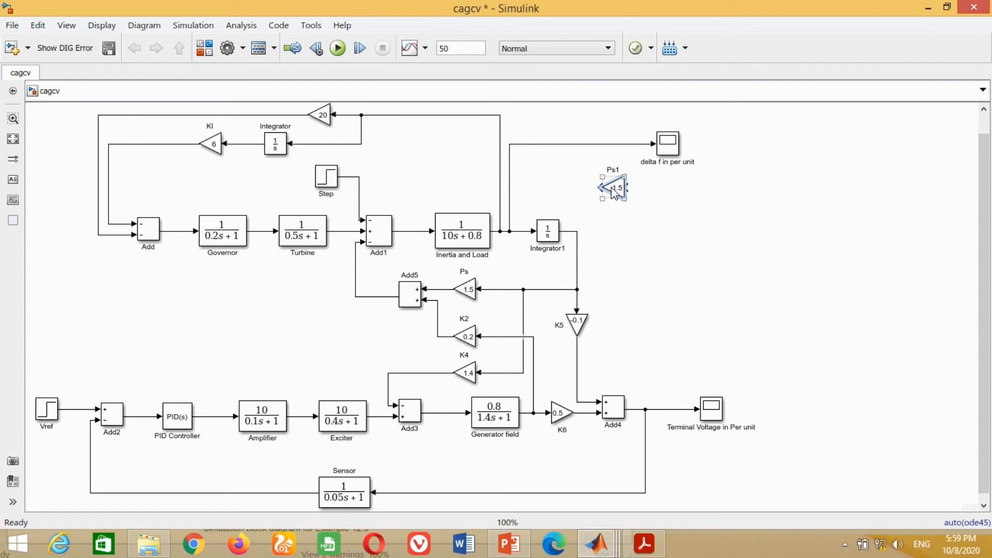
pyautogui.hotkey('ctrl', 'r')
pyautogui.hotkey('ctrl', 'r')
pyautogui.moveTo(608, 193)
pyautogui.mouseDown()
pyautogui.moveTo(631, 192)
pyautogui.moveTo(600, 185)
pyautogui.moveTo(585, 145)
pyautogui.moveTo(613, 177)
pyautogui.mouseUp()
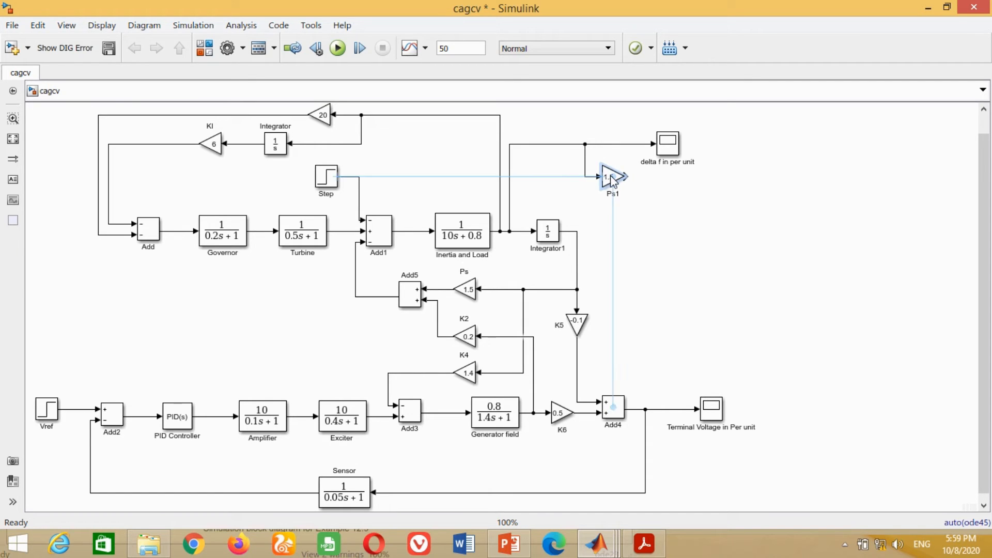
# - Set the gain of the Ps copy below the delta f scope to 60
pyautogui.doubleClick(611, 176)
pyautogui.write('60')
pyautogui.click(938, 302)
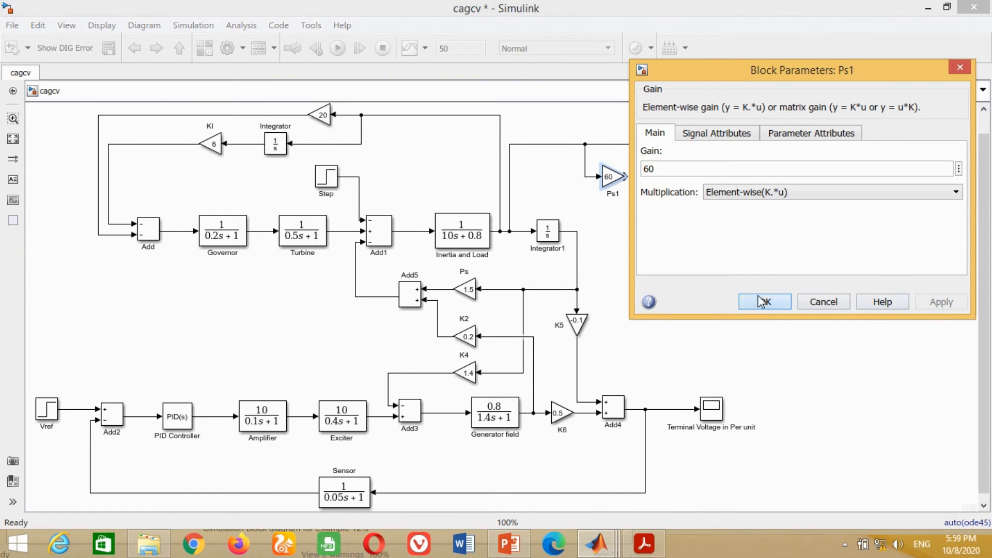
pyautogui.click(764, 302)
# - Copy Add1 beside the 60 gain, set its signs to ++, and connect the gain's output to its first input
pyautogui.click(383, 236)
pyautogui.moveTo(383, 236); pyautogui.dragTo(685, 199)
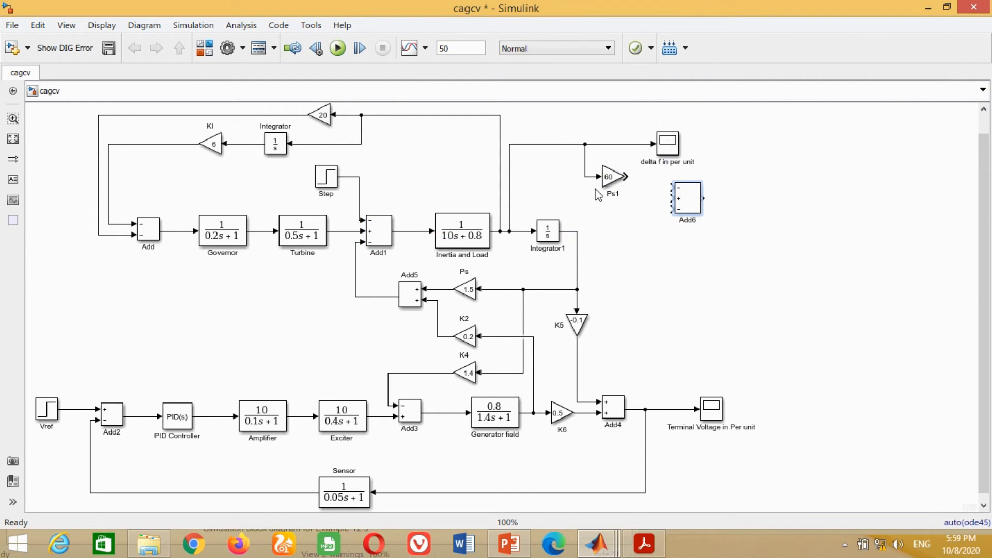
pyautogui.moveTo(613, 179); pyautogui.dragTo(626, 190)
pyautogui.doubleClick(688, 198)
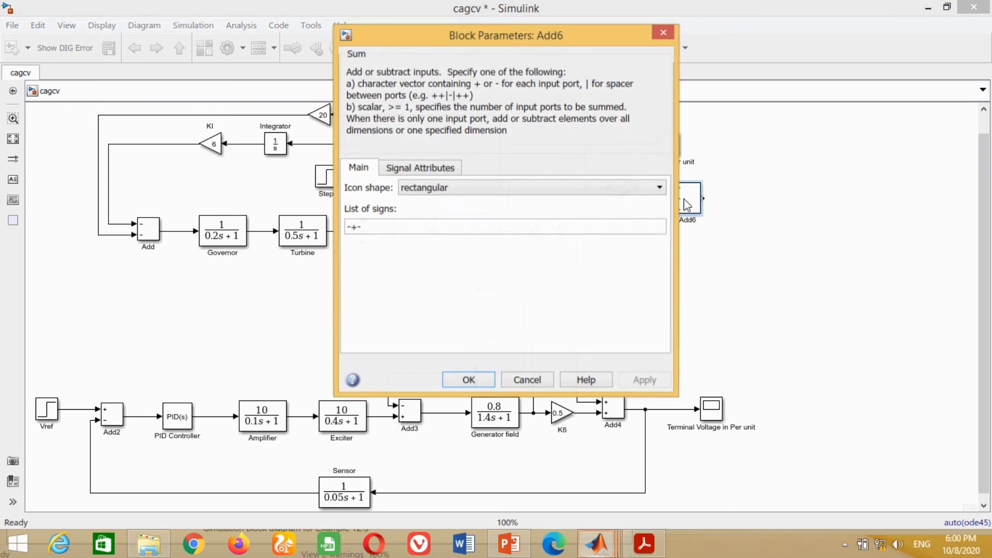
pyautogui.write('++')
pyautogui.press('Return')
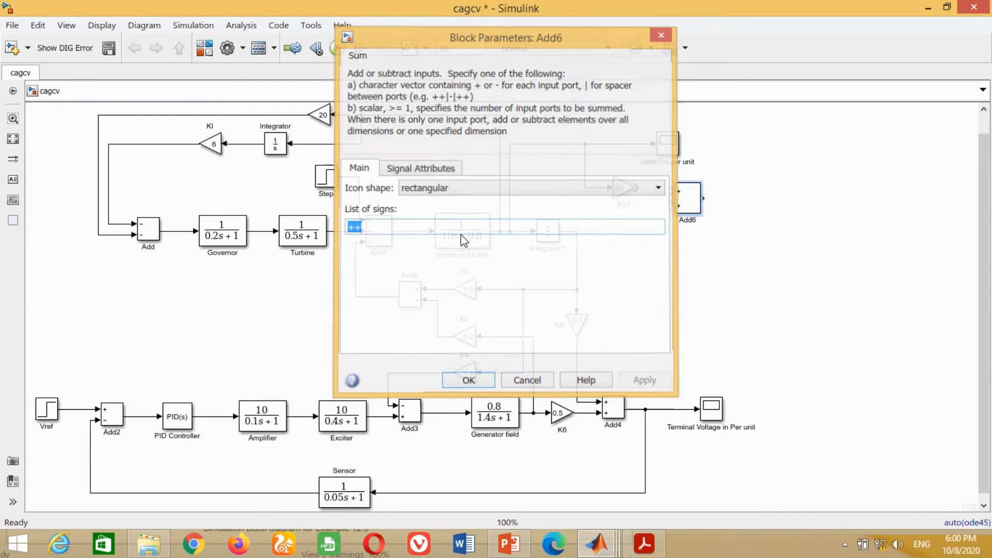
pyautogui.moveTo(637, 187); pyautogui.dragTo(689, 202)
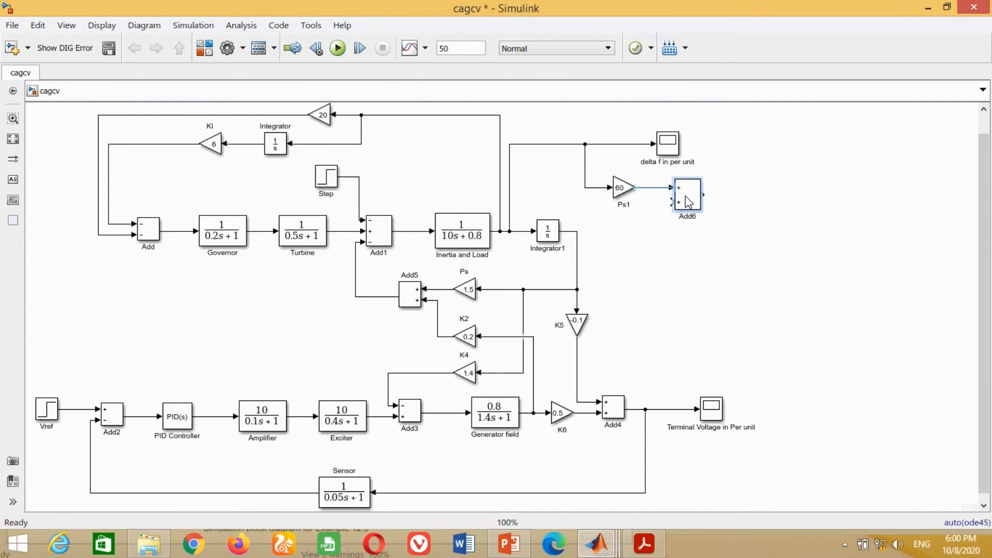
# - Add a Constant block from the Sources library below the 60 gain and connect it to Add6's second input
pyautogui.hotkey('ctrl', 'shift', 'l')
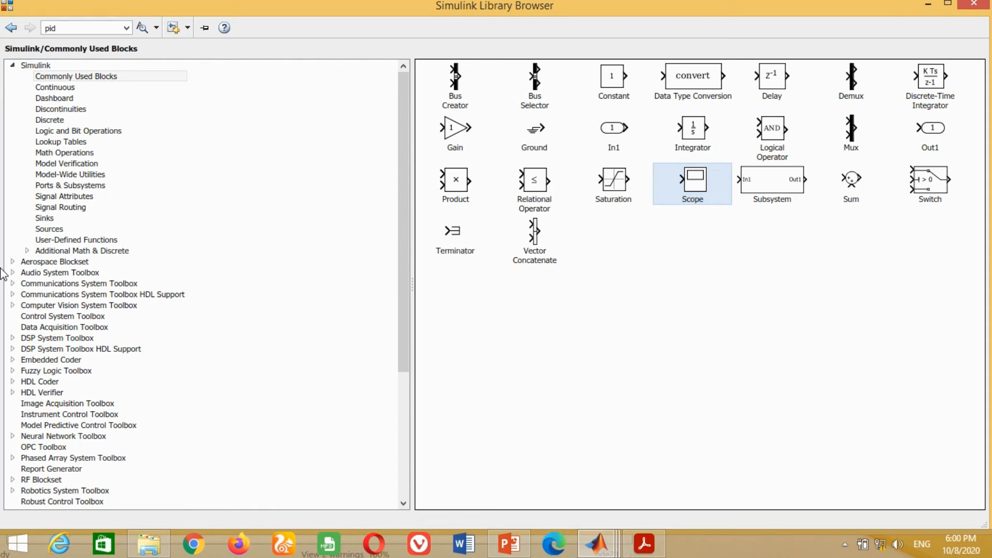
pyautogui.click(47, 229)
pyautogui.rightClick(732, 80)
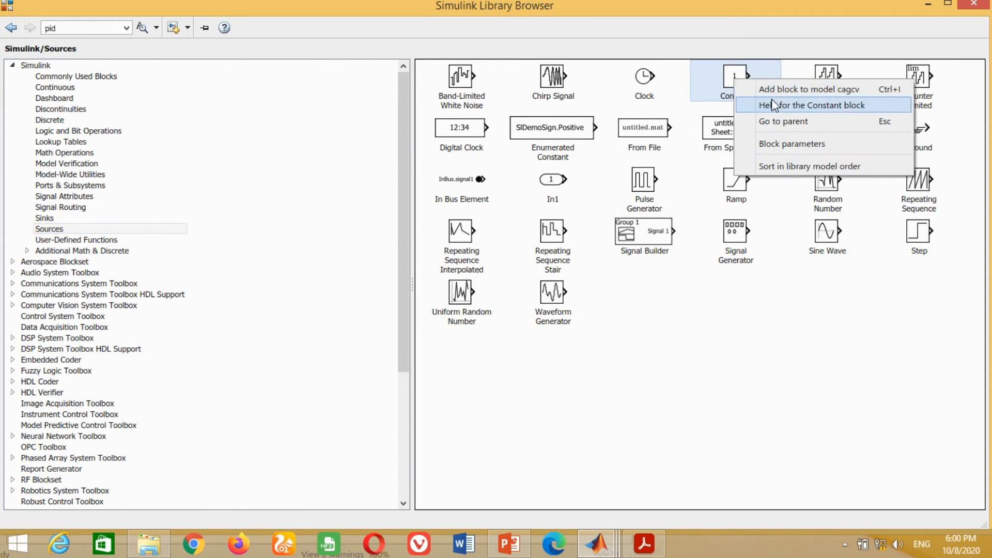
pyautogui.click(769, 91)
pyautogui.click(603, 543)
pyautogui.click(688, 465)
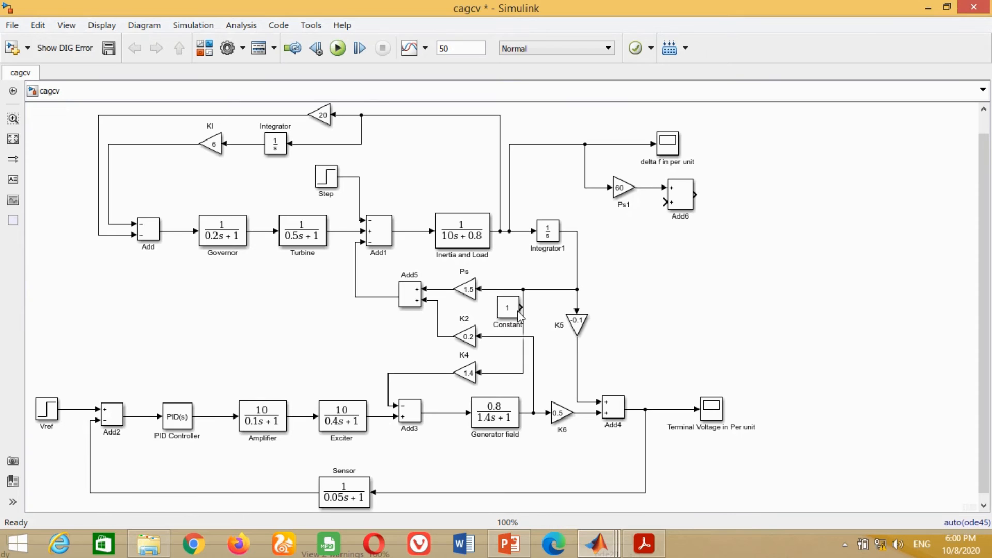
pyautogui.moveTo(517, 312); pyautogui.dragTo(665, 202)
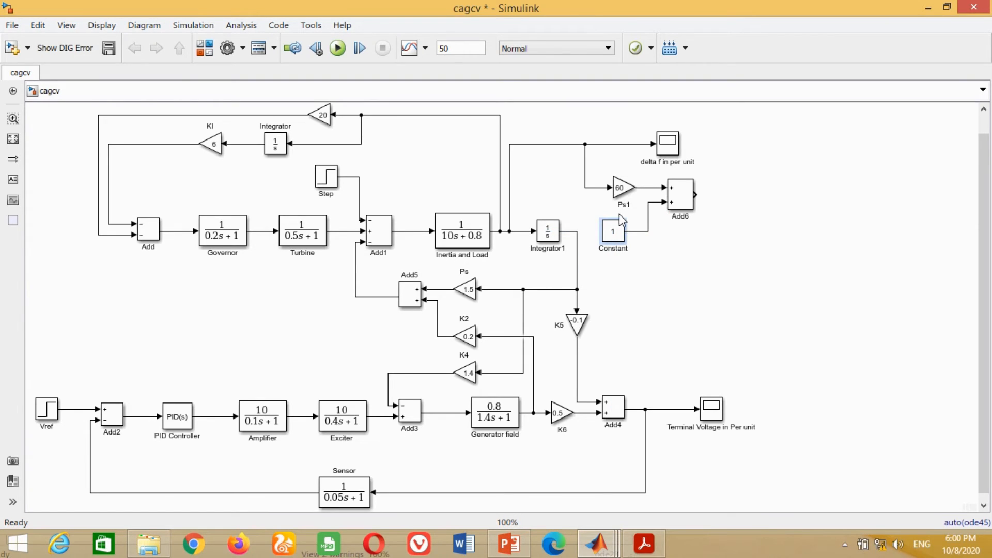
# - Rename the 60 gain as "Base Frequency" and shift Add6 and the constant's line to make room for the label
pyautogui.click(624, 231)
pyautogui.write('equency')
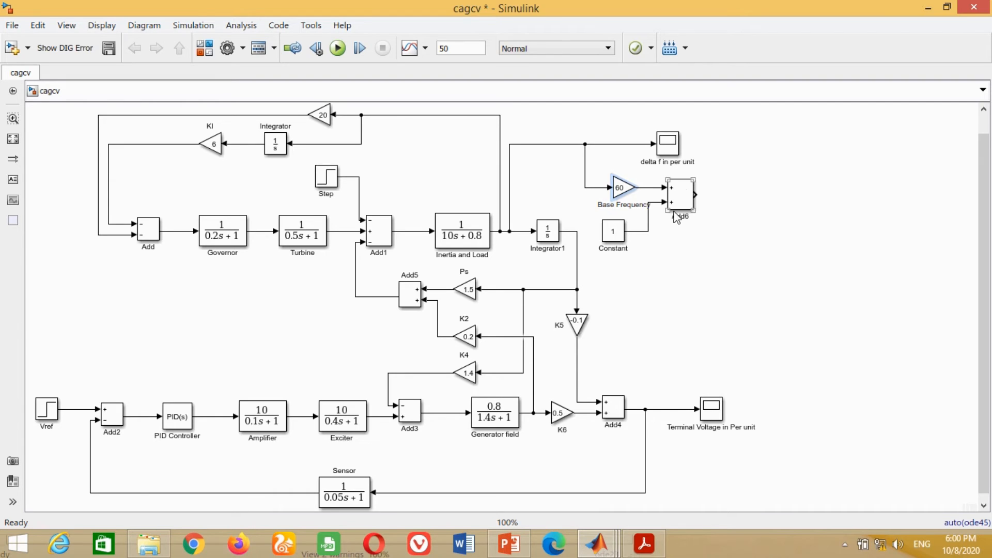
pyautogui.moveTo(690, 196); pyautogui.dragTo(701, 196)
pyautogui.moveTo(649, 223); pyautogui.dragTo(657, 224)
# - Rename the Constant block as "Actual Frequency" and set its value to 60
pyautogui.click(657, 251)
pyautogui.click(614, 232)
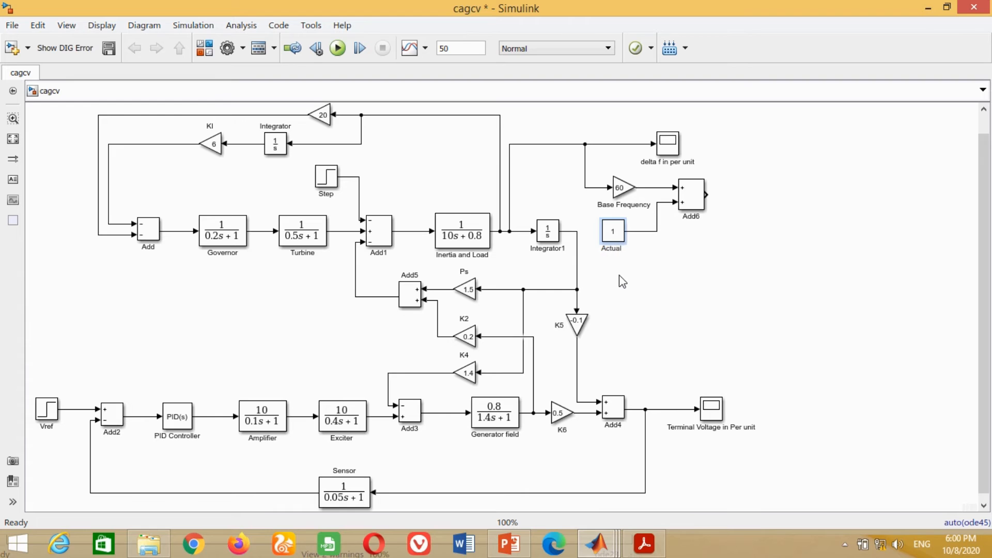
pyautogui.doubleClick(613, 231)
pyautogui.write('60')
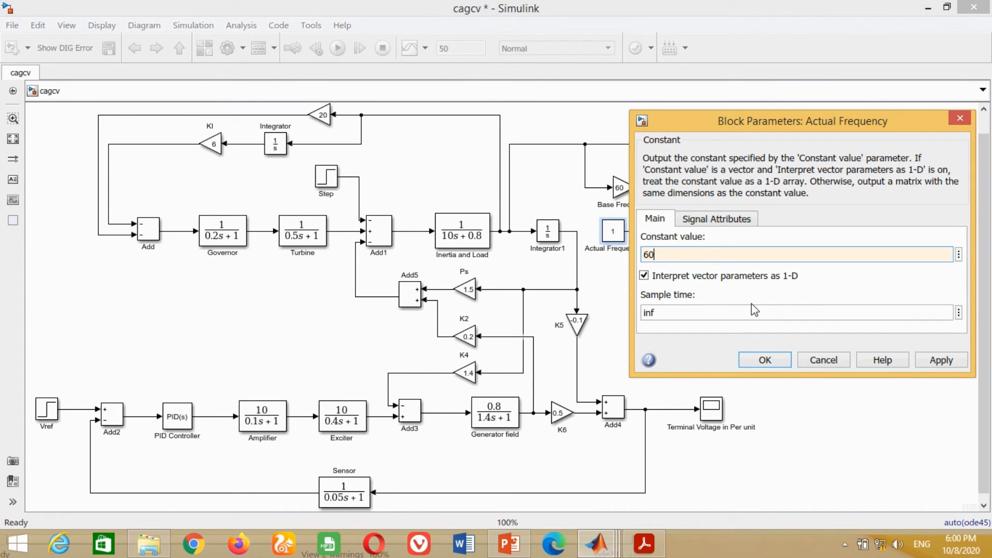
pyautogui.click(940, 361)
pyautogui.click(765, 360)
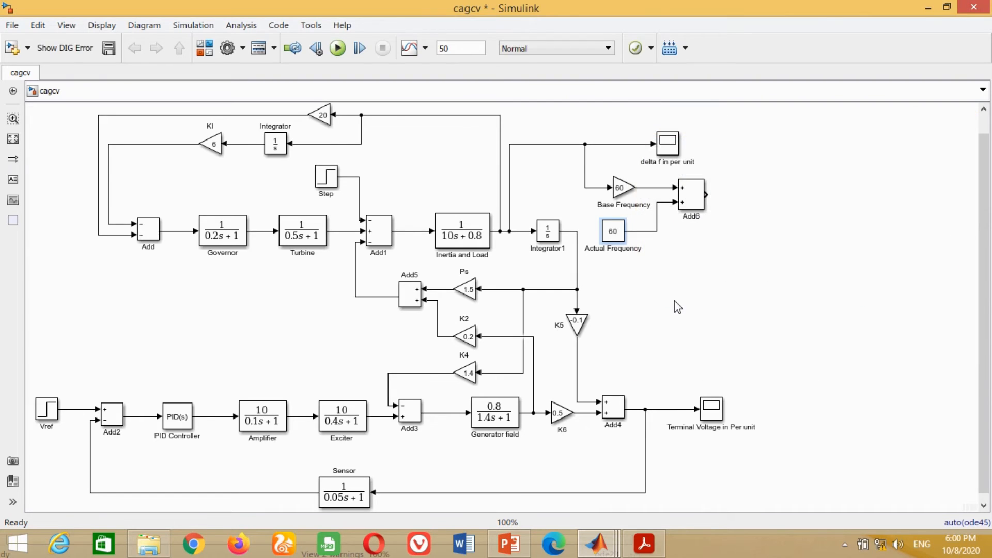
# - Copy the delta f scope to the Add6 output, connect it, and name it "f in Hz"
pyautogui.click(668, 153)
pyautogui.moveTo(668, 153); pyautogui.dragTo(766, 205)
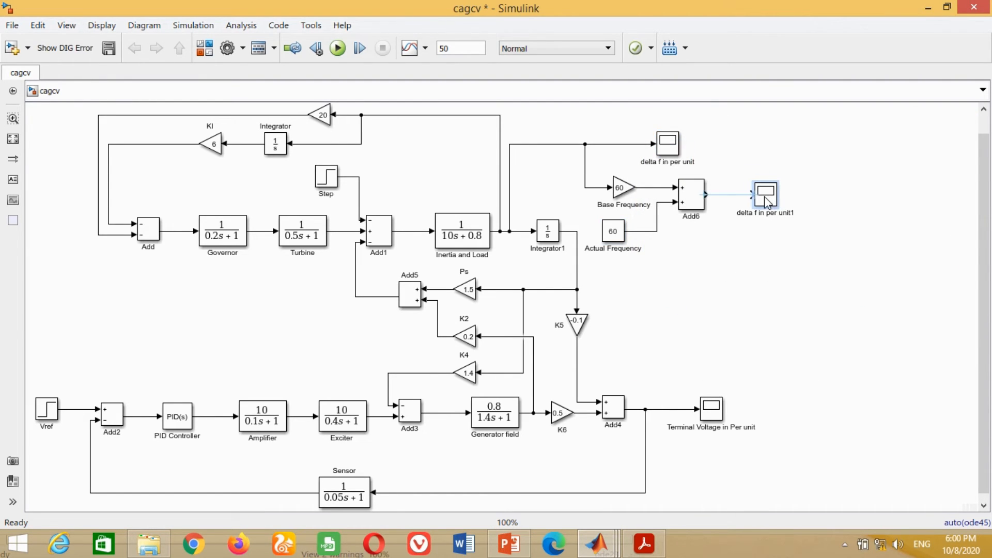
pyautogui.press('Delete')
pyautogui.press('Delete')
pyautogui.press('Delete')
pyautogui.press('Delete')
pyautogui.press('Delete')
pyautogui.press('Delete')
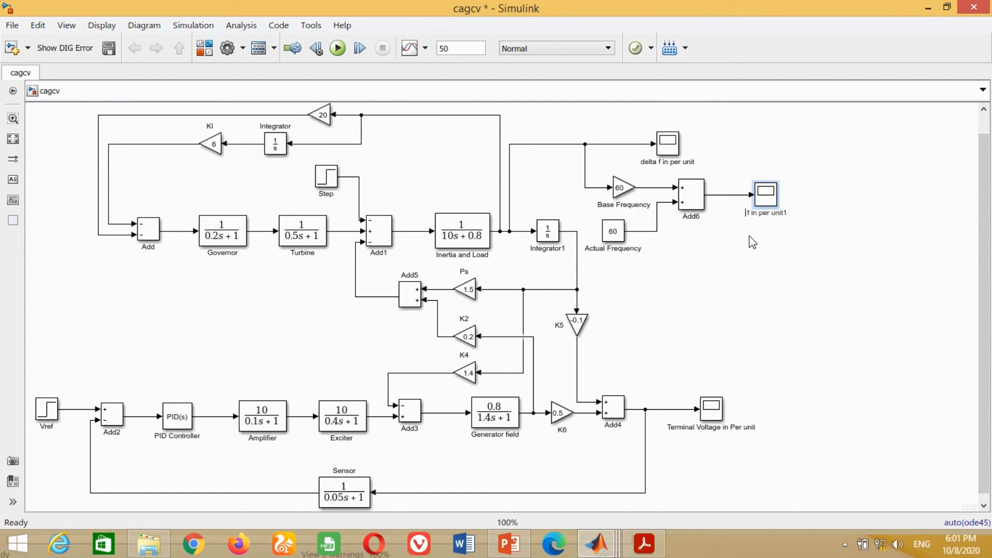
pyautogui.press('Right')
pyautogui.press('Right')
pyautogui.press('Right')
pyautogui.press('Right')
pyautogui.write('Hz')
pyautogui.press('Delete')
pyautogui.press('Delete')
pyautogui.press('Delete')
pyautogui.press('Delete')
pyautogui.press('Delete')
pyautogui.press('Delete')
pyautogui.press('Delete')
pyautogui.press('Delete')
pyautogui.press('Delete')
pyautogui.press('Delete')
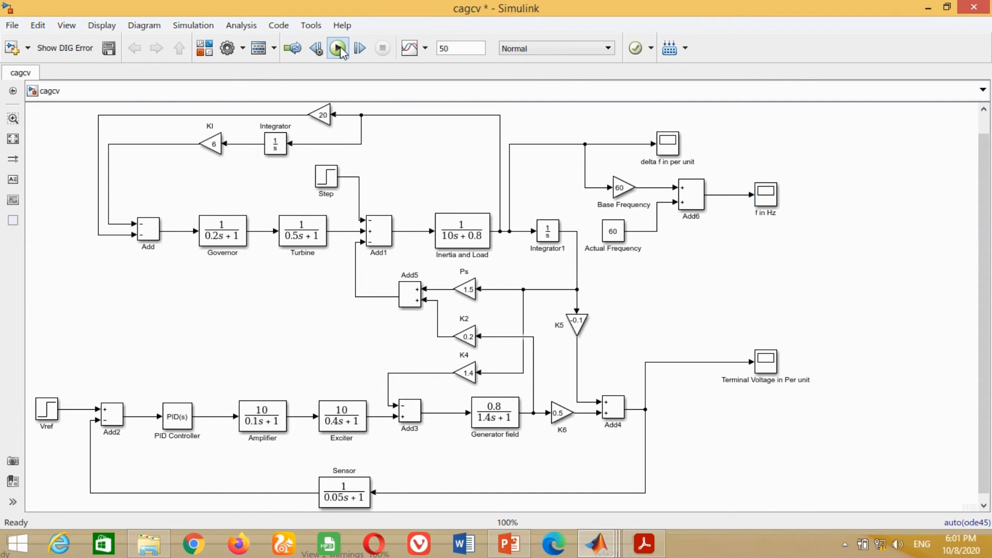
# - Run the simulation and view the response in the "f in Hz" scope
pyautogui.click(338, 48)
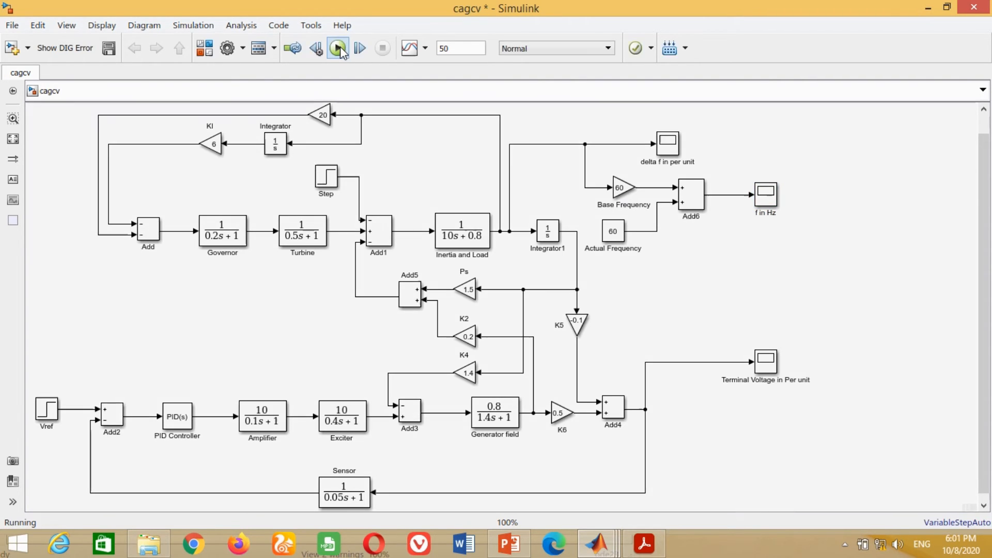
pyautogui.doubleClick(766, 195)
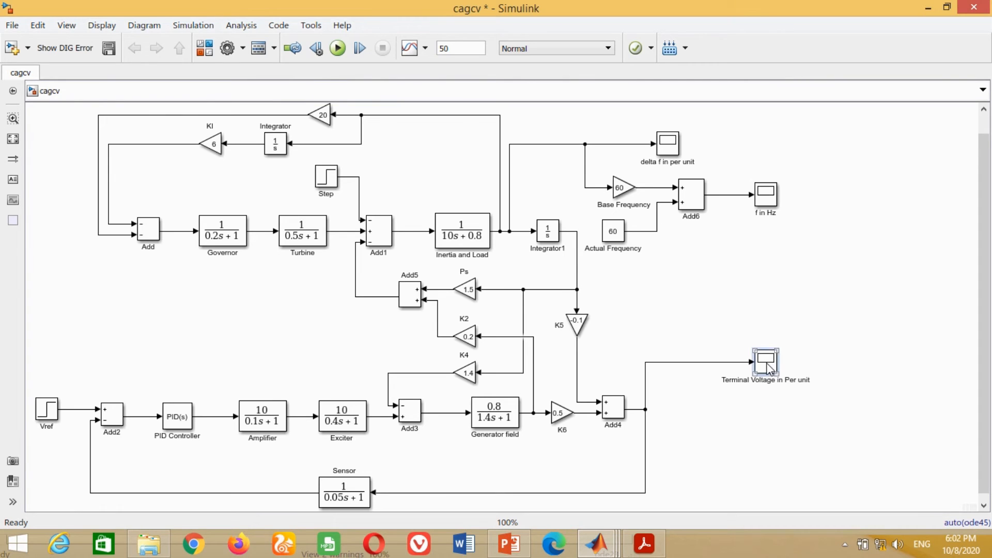
# - Move the Terminal Voltage scope outward and branch its input line into a copy of the Base Frequency gain placed below it
pyautogui.moveTo(762, 363); pyautogui.dragTo(783, 363)
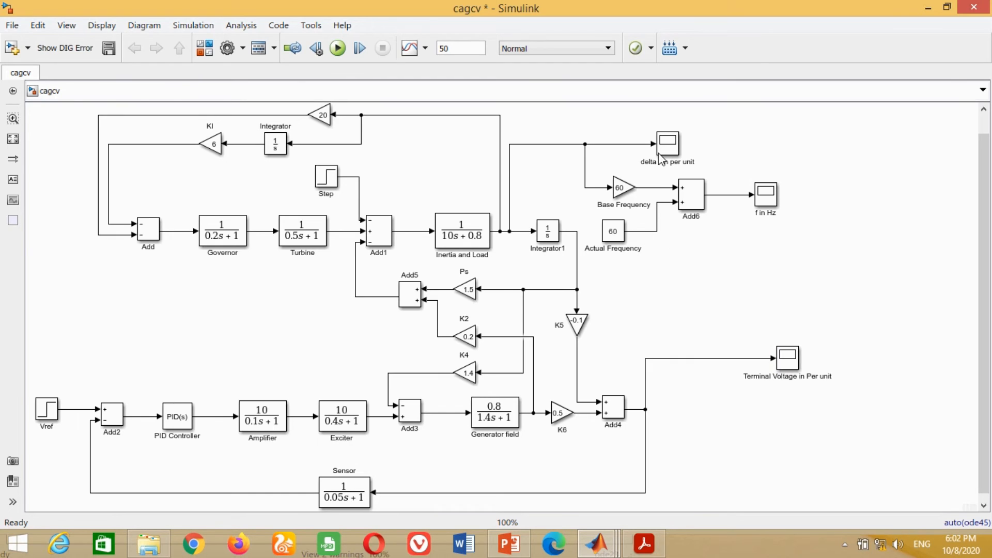
pyautogui.click(620, 190)
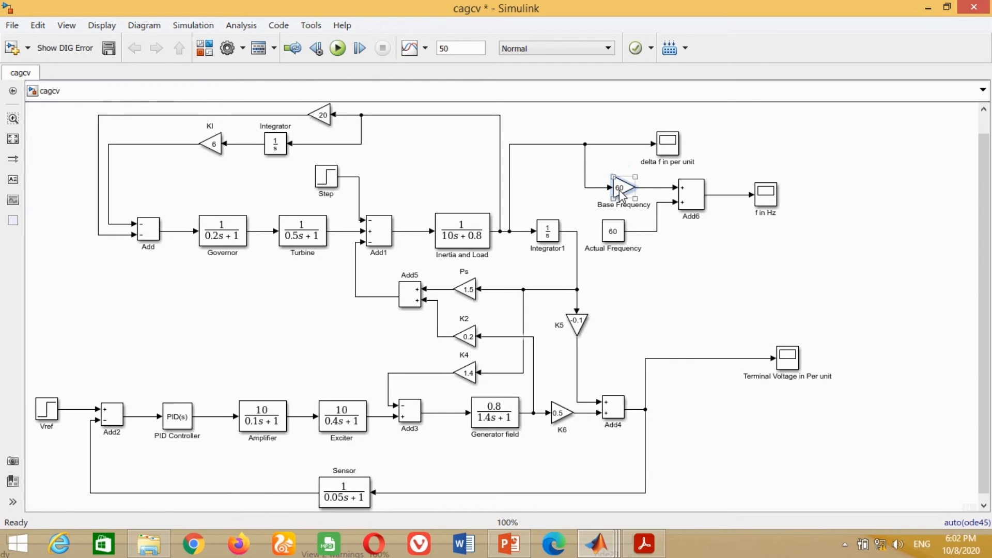
pyautogui.click(680, 333)
pyautogui.click(625, 195)
pyautogui.moveTo(626, 196); pyautogui.dragTo(681, 357)
pyautogui.click(747, 413)
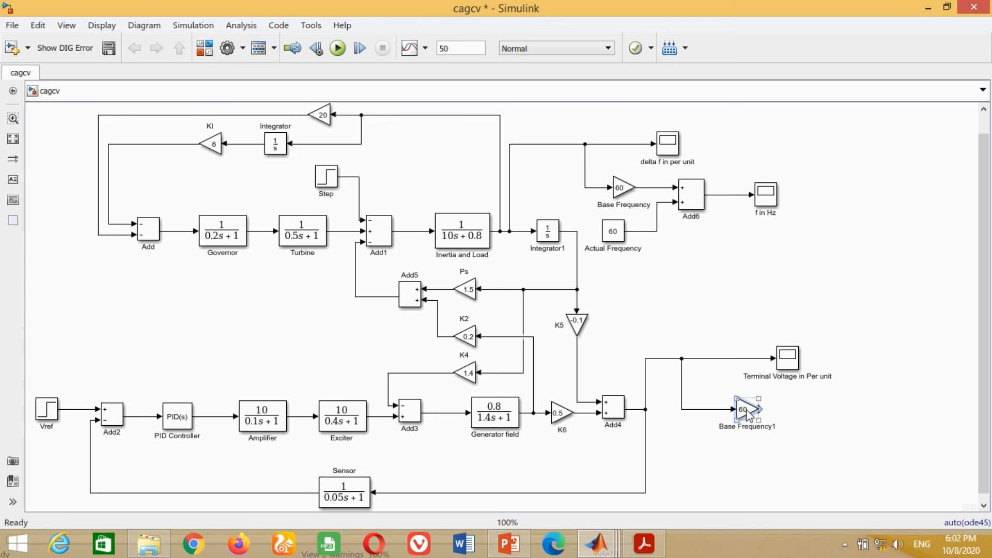
# - Set the gain of the Base Frequency1 block to 11000 and enlarge the block so its value fits inside
pyautogui.doubleClick(747, 414)
pyautogui.moveTo(566, 308); pyautogui.dragTo(455, 176)
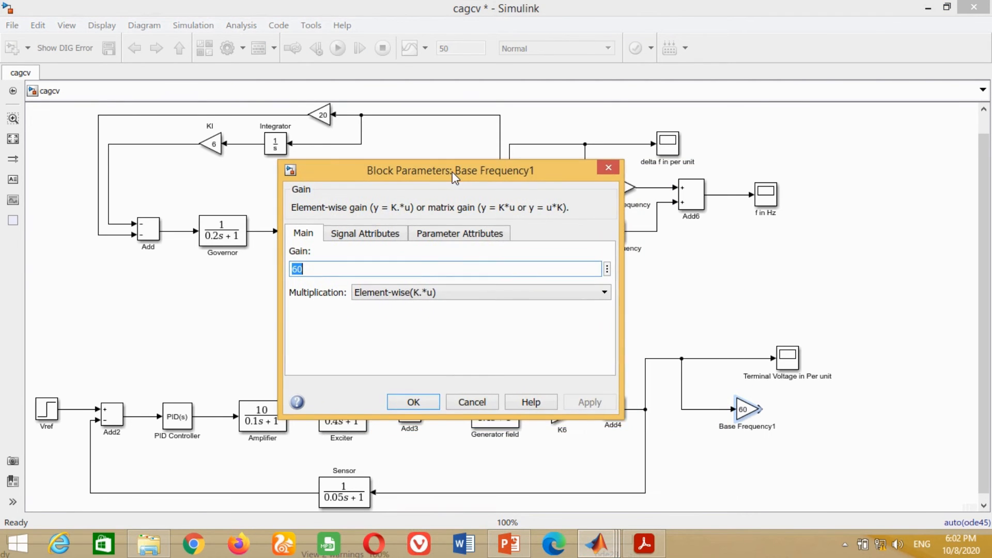
pyautogui.write('11000')
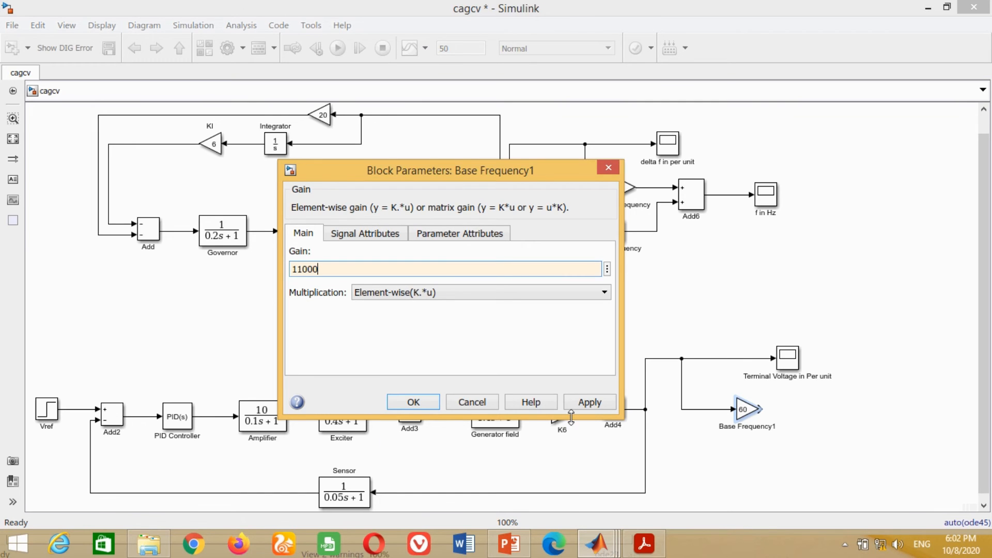
pyautogui.click(590, 402)
pyautogui.click(411, 402)
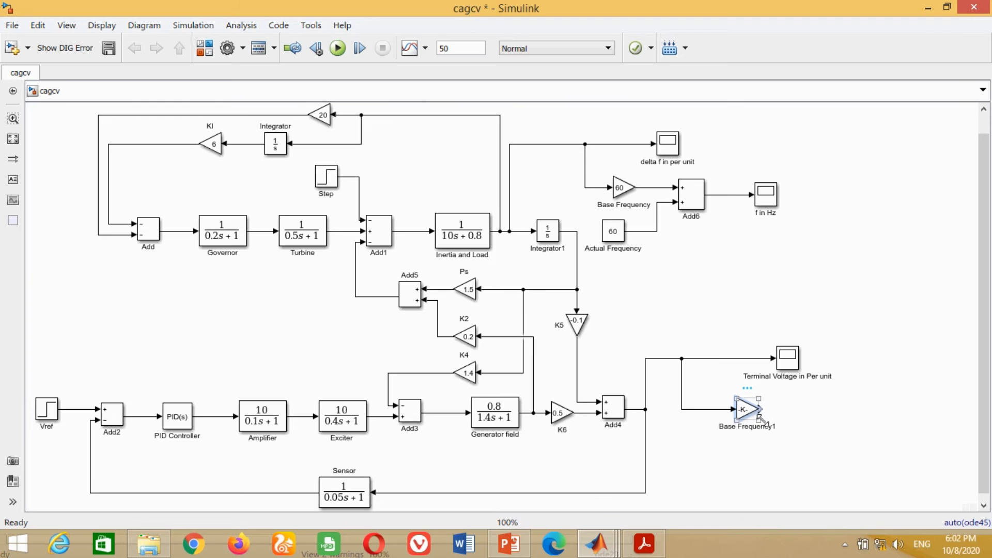
pyautogui.moveTo(760, 421); pyautogui.dragTo(773, 427)
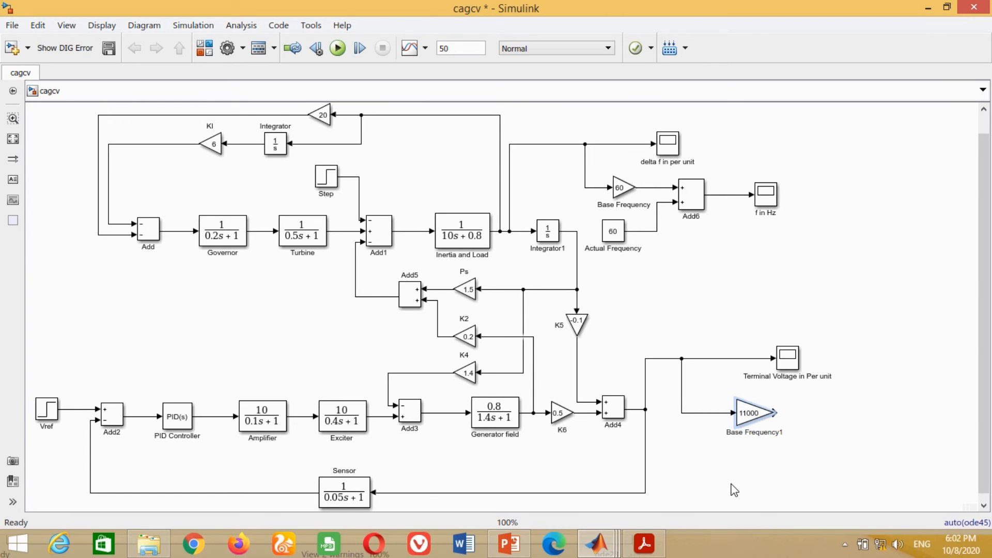
# - Rename the 11000 gain block as "Base Voltage"
pyautogui.press('Delete')
pyautogui.press('Delete')
pyautogui.press('Delete')
pyautogui.press('Delete')
pyautogui.press('Delete')
pyautogui.press('Delete')
pyautogui.write('Voltage')
pyautogui.press('Delete')
pyautogui.press('Delete')
pyautogui.press('Delete')
pyautogui.press('Delete')
pyautogui.click(836, 410)
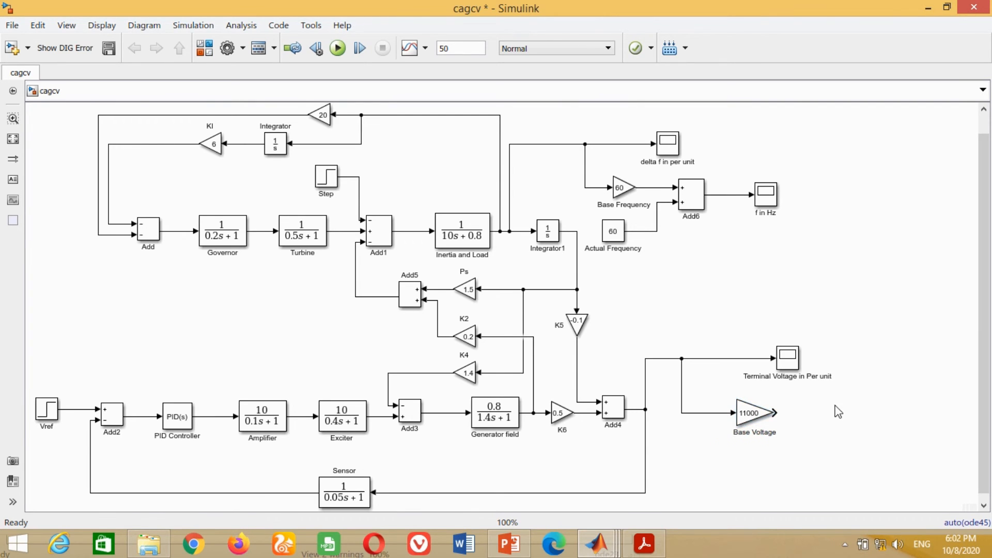
# - Copy the per-unit terminal voltage scope to the Base Voltage output, connect it, and name it "Terminal Voltage in Volts"
pyautogui.moveTo(790, 361); pyautogui.dragTo(834, 418)
pyautogui.press('Delete')
pyautogui.press('Delete')
pyautogui.press('Delete')
pyautogui.write('Voltsr unit1')
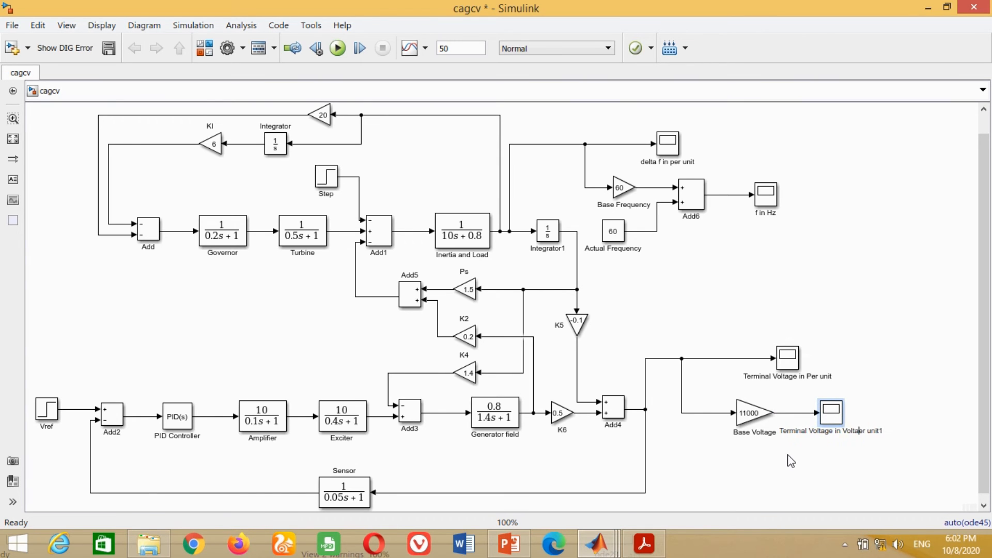
pyautogui.press('Delete')
pyautogui.press('Delete')
pyautogui.press('Delete')
pyautogui.press('Delete')
pyautogui.press('Delete')
pyautogui.press('Delete')
pyautogui.click(807, 457)
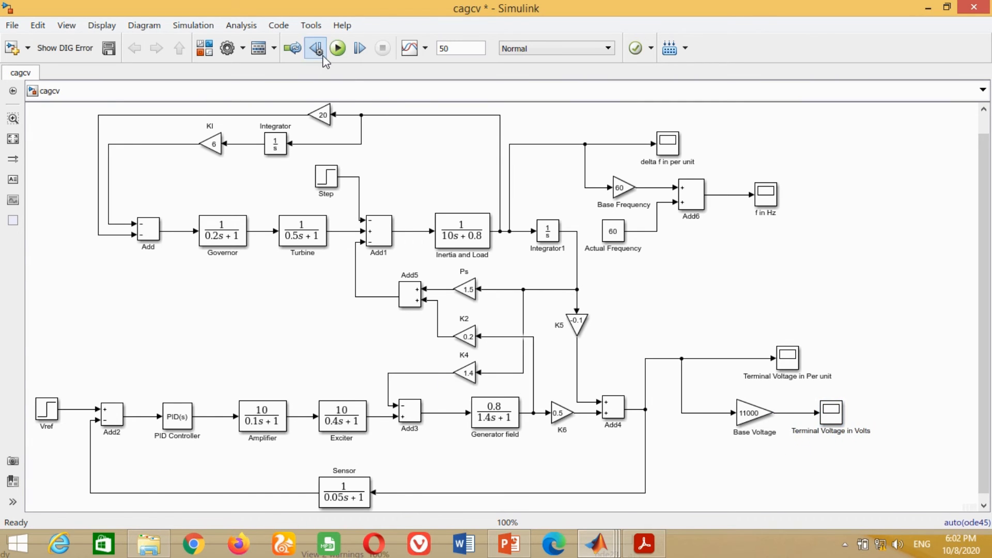
# - Run the simulation and open the "Terminal Voltage in Volts" scope
pyautogui.click(337, 49)
pyautogui.click(836, 417)
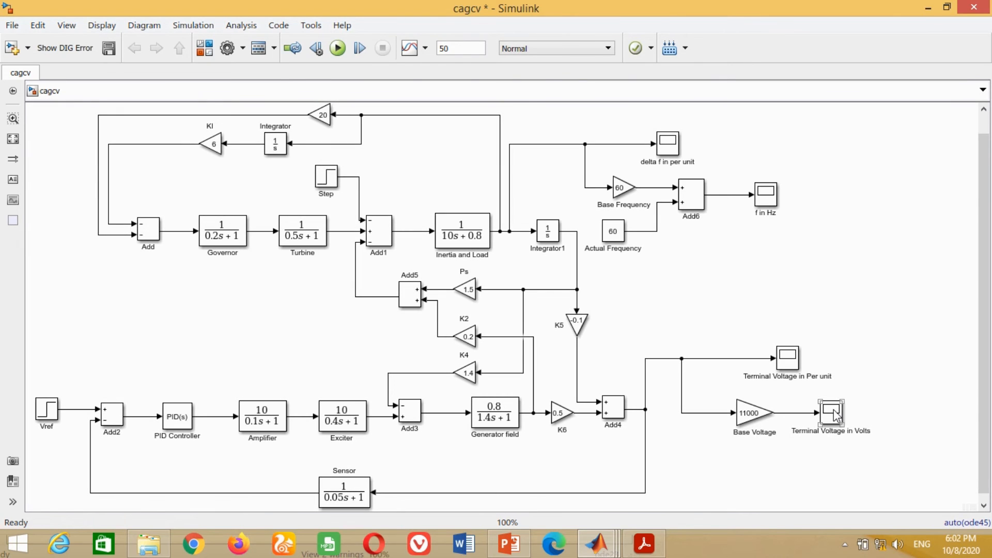
pyautogui.doubleClick(833, 414)
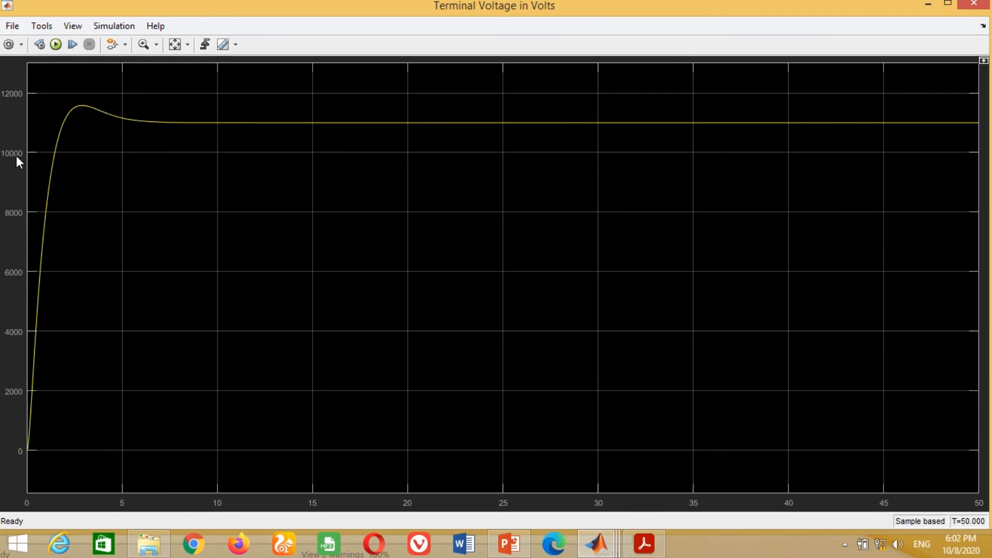
# - Zoom the scope's vertical axis in on the voltage overshoot and settling region, examine the response, and close the scope
pyautogui.click(156, 45)
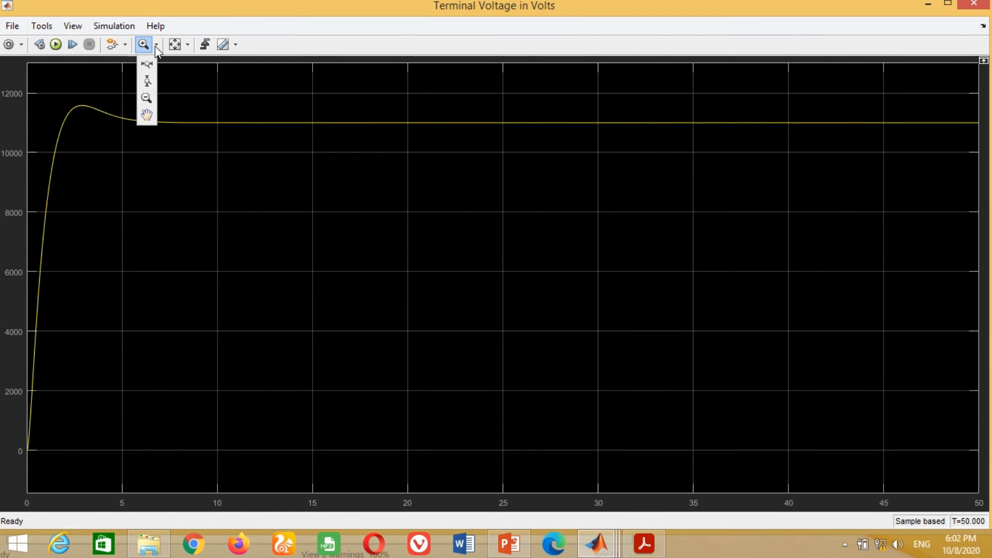
pyautogui.click(147, 81)
pyautogui.moveTo(843, 96); pyautogui.dragTo(846, 185)
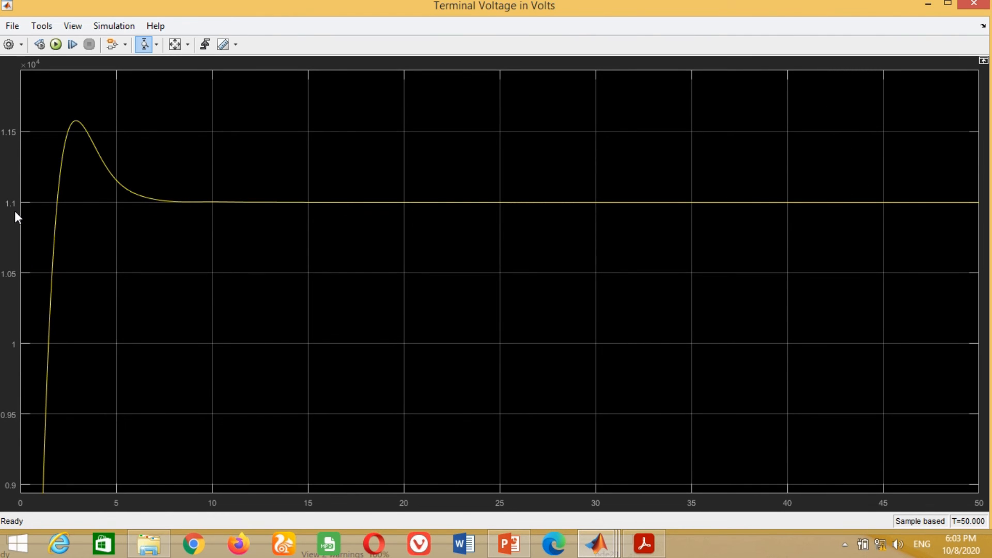
pyautogui.hotkey('alt', 'F4')
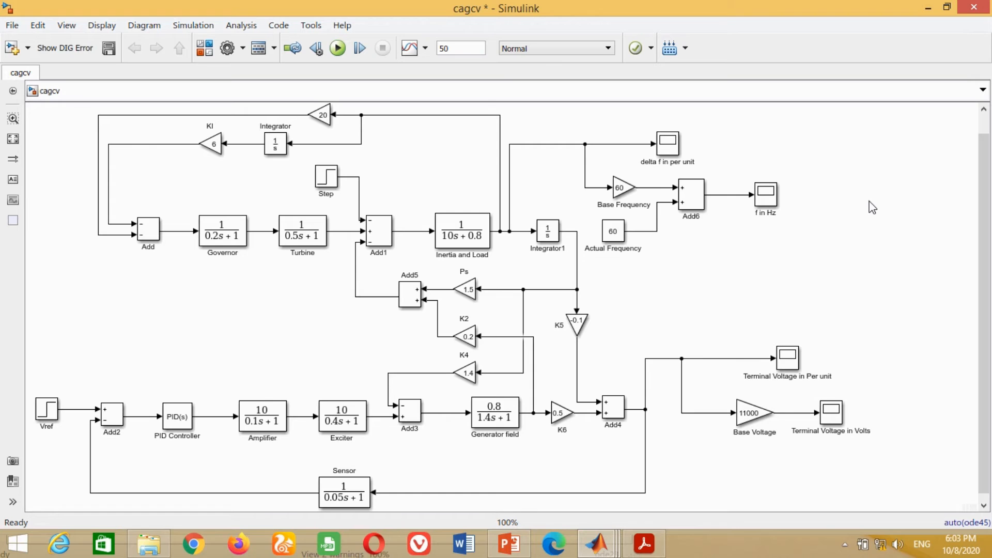
pyautogui.scroll(-1, 988, 201)
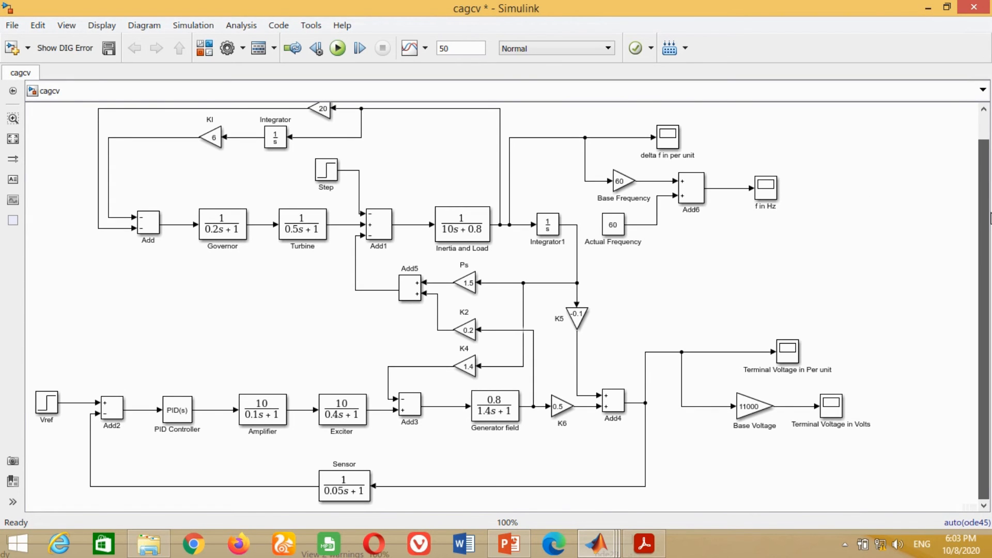